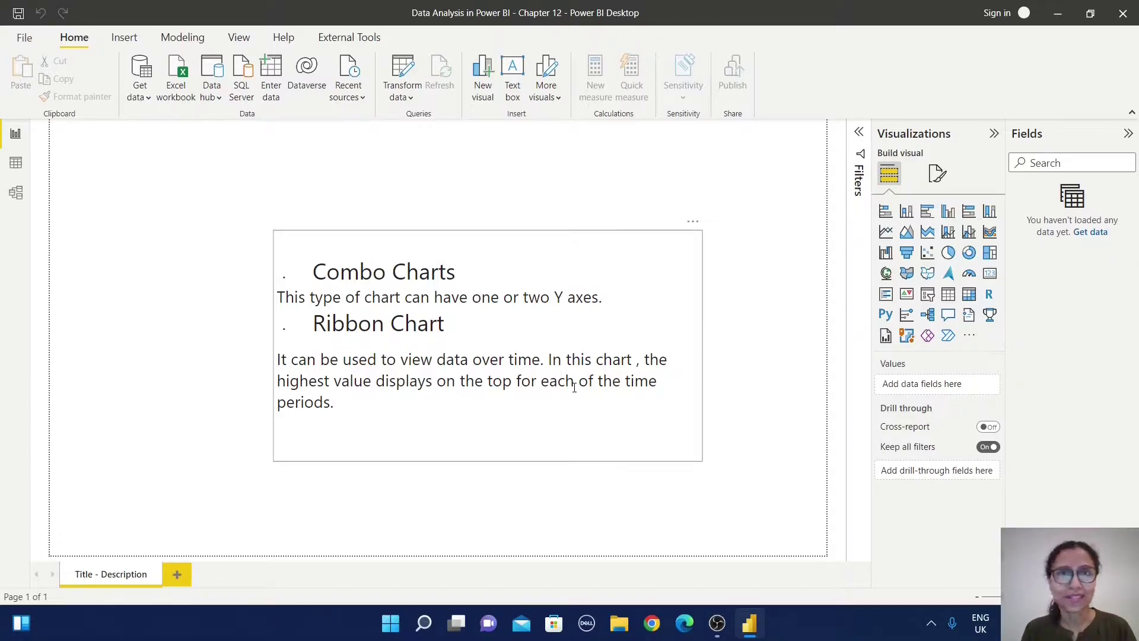
Step: Add a blank page and import US Superstore data.csv via Text/CSV, loading it into the report
click(178, 575)
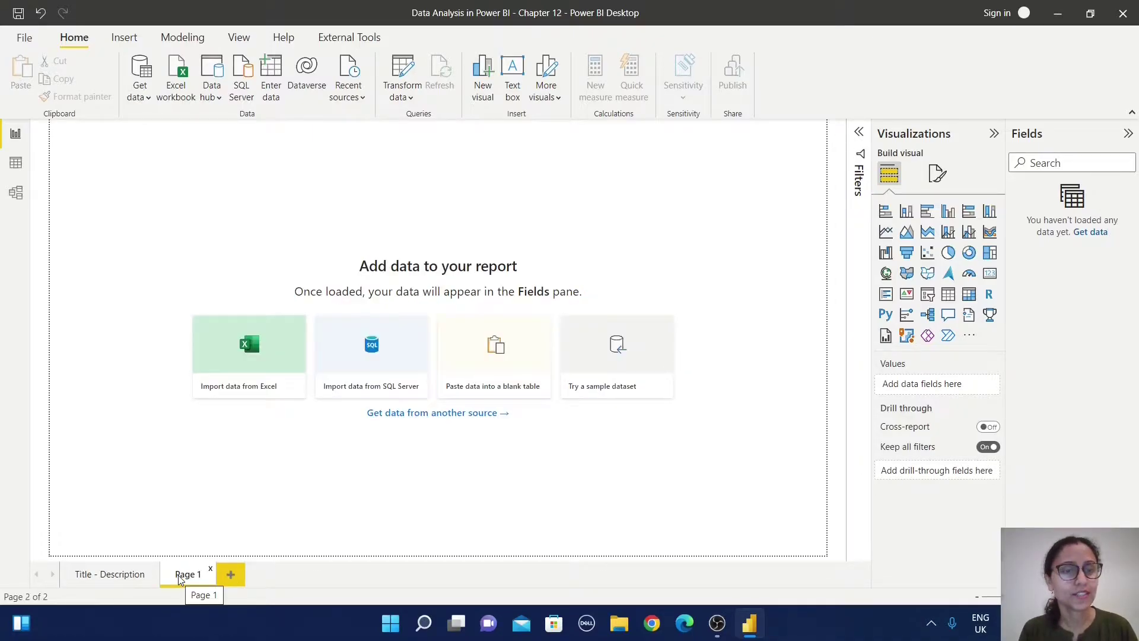
click(149, 100)
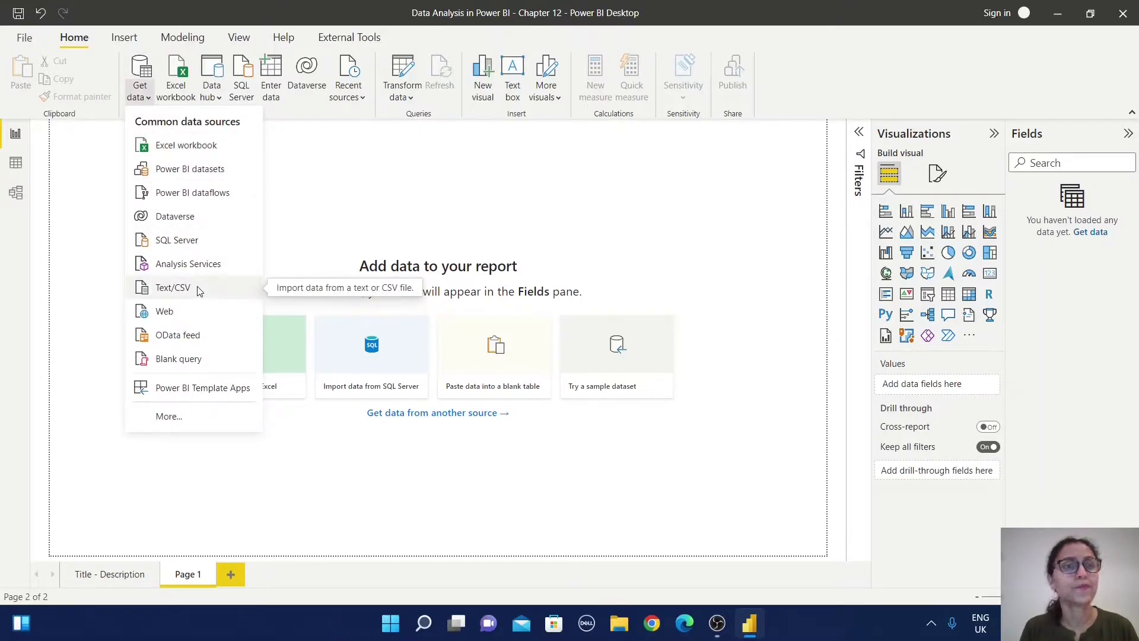
click(172, 288)
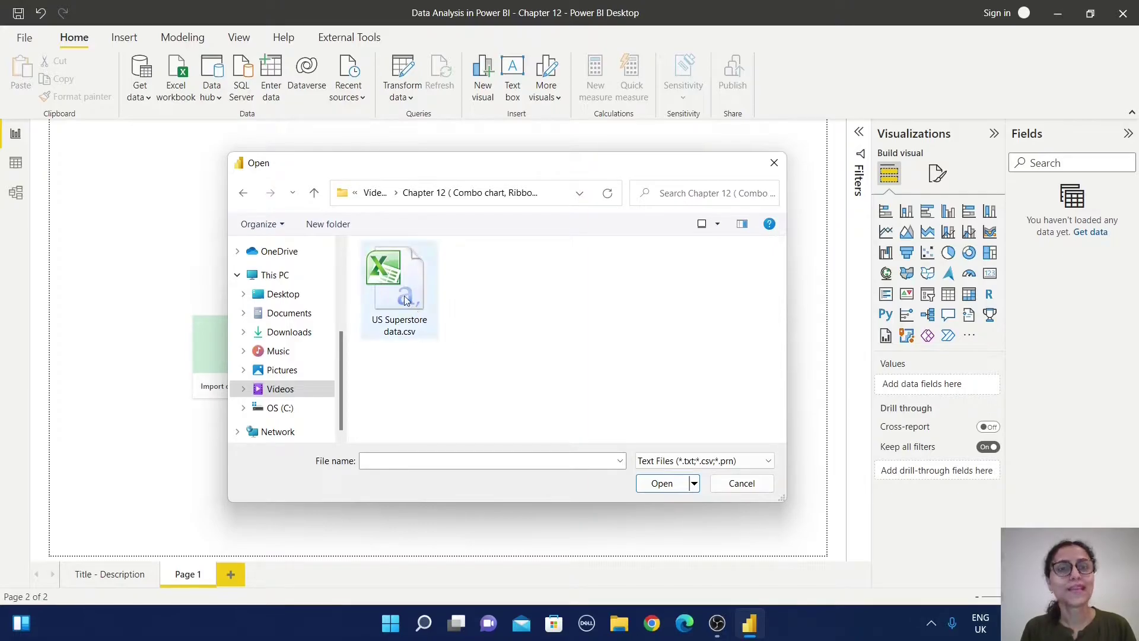
click(405, 301)
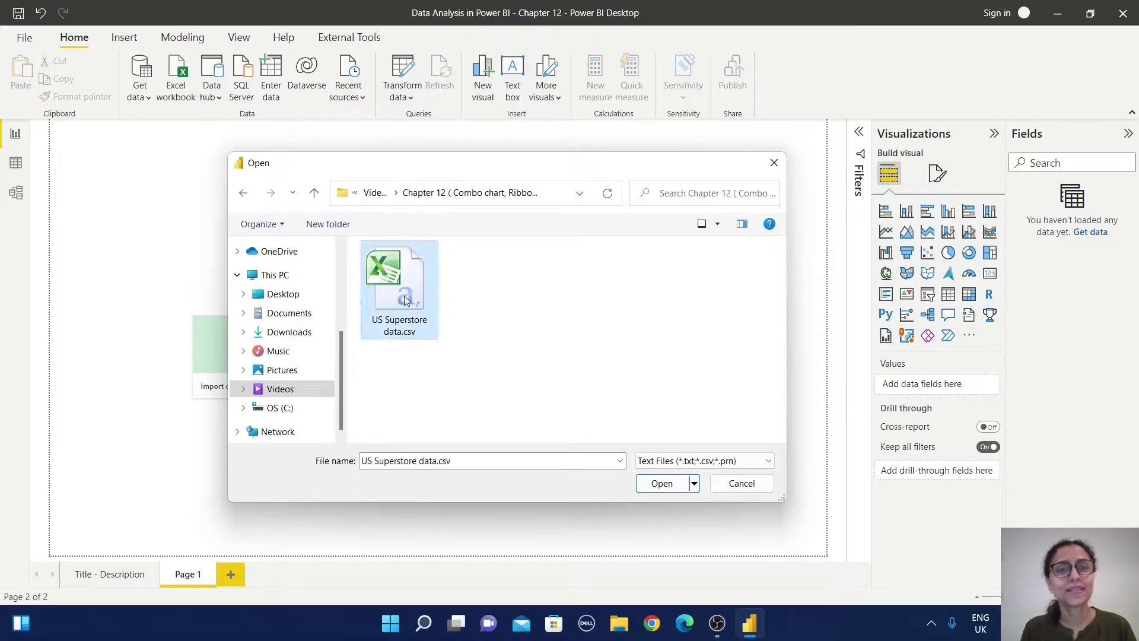
click(662, 483)
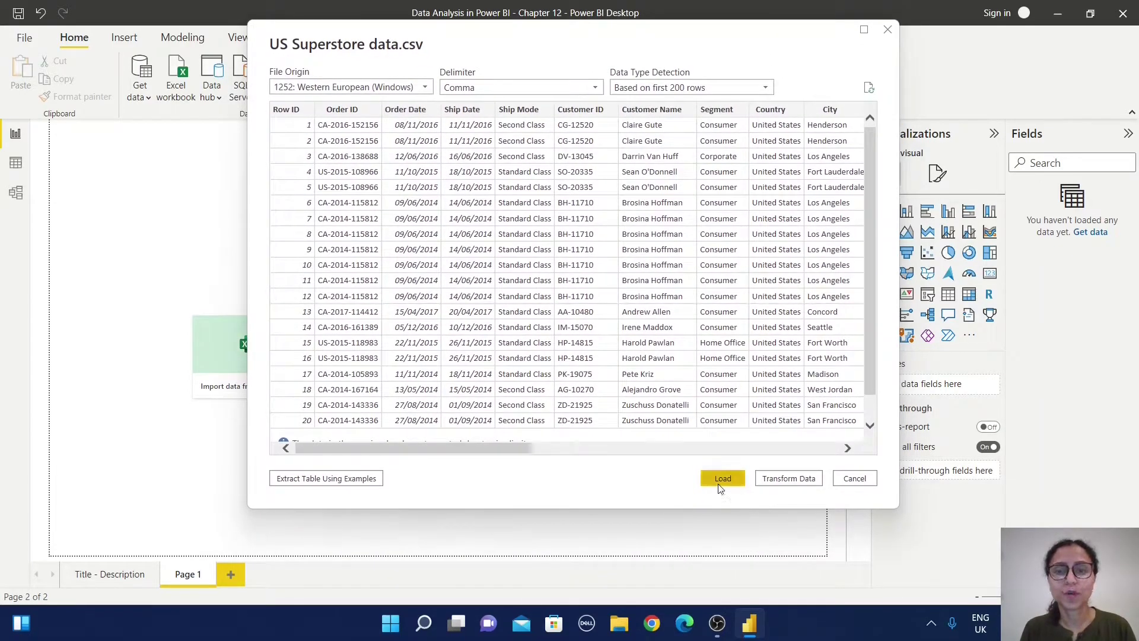
click(722, 479)
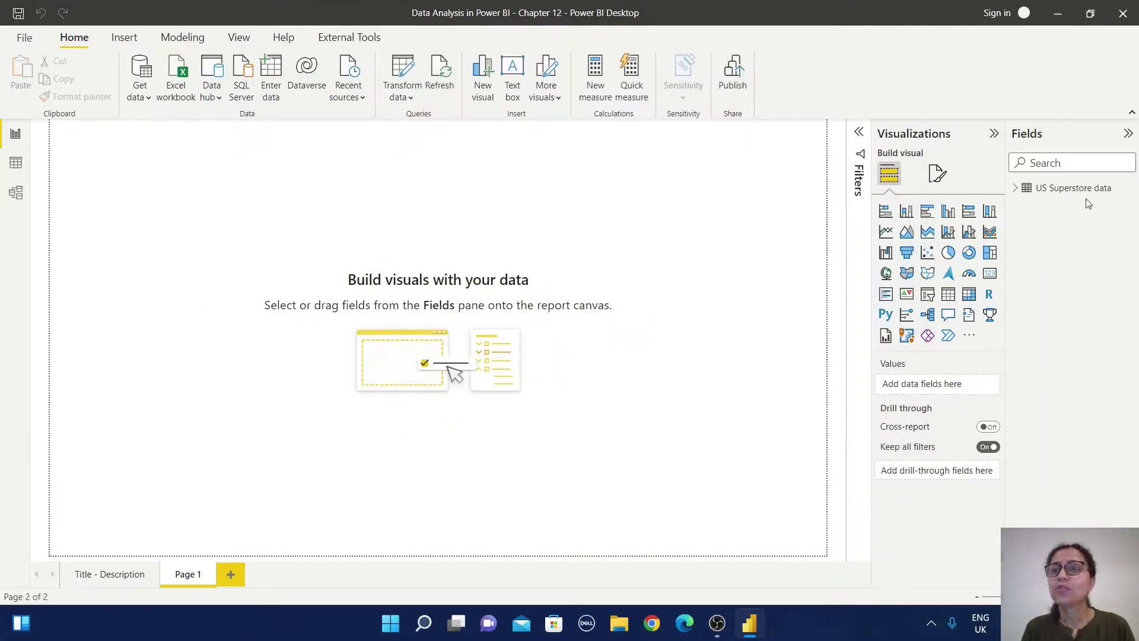
Step: Place an empty line and stacked column chart, move and enlarge it, and expand the US Superstore data fields
mouse_move(1073, 193)
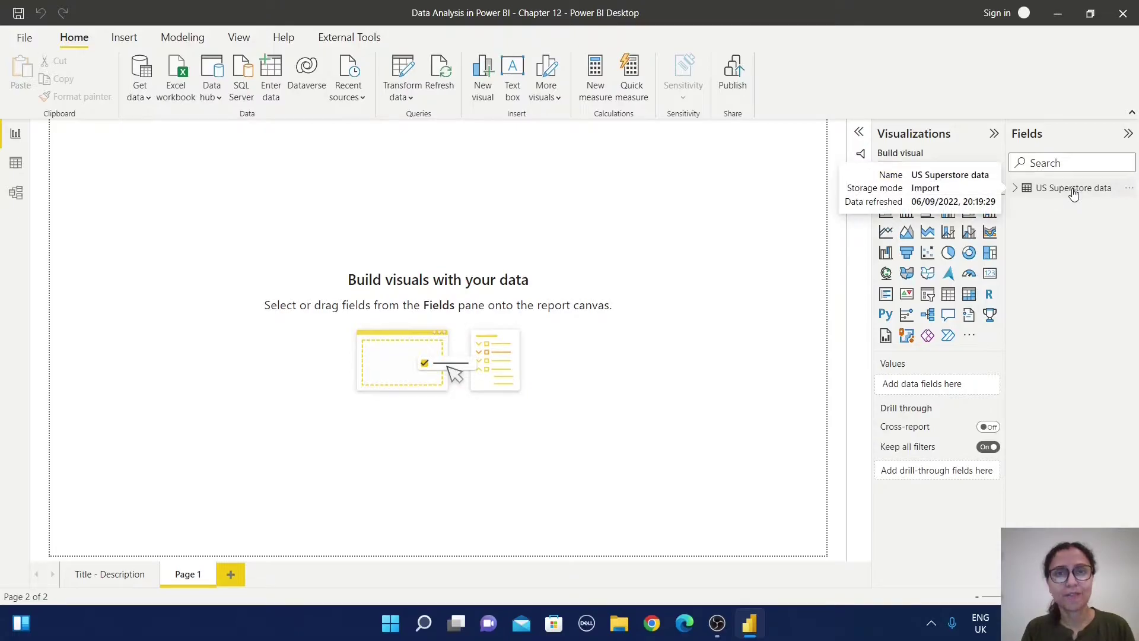
click(948, 232)
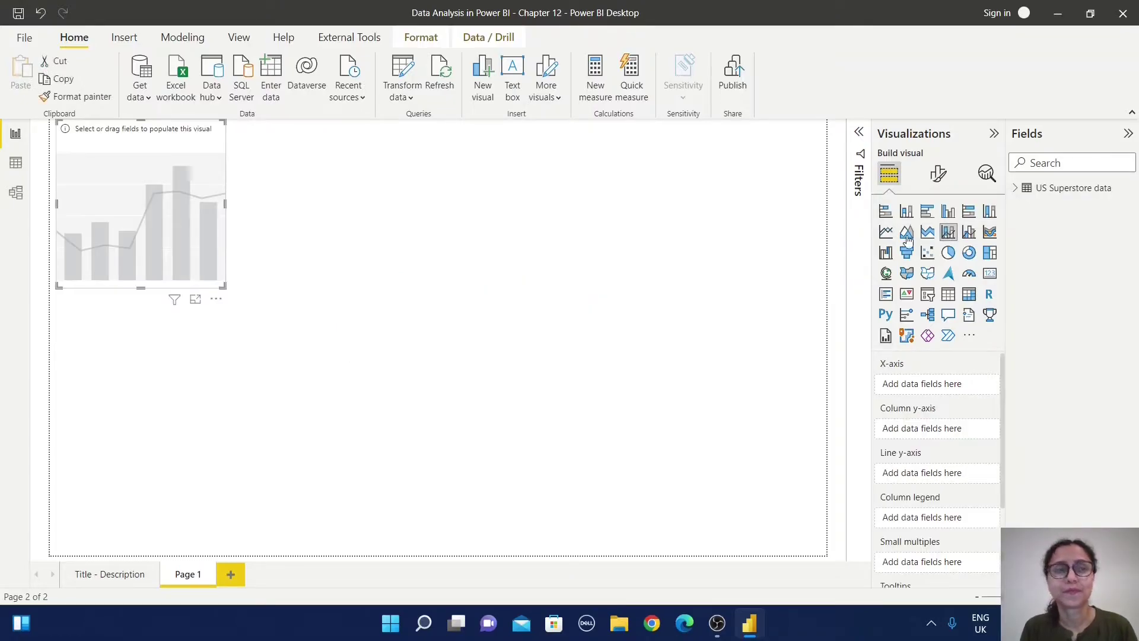
drag(176, 130, 200, 168)
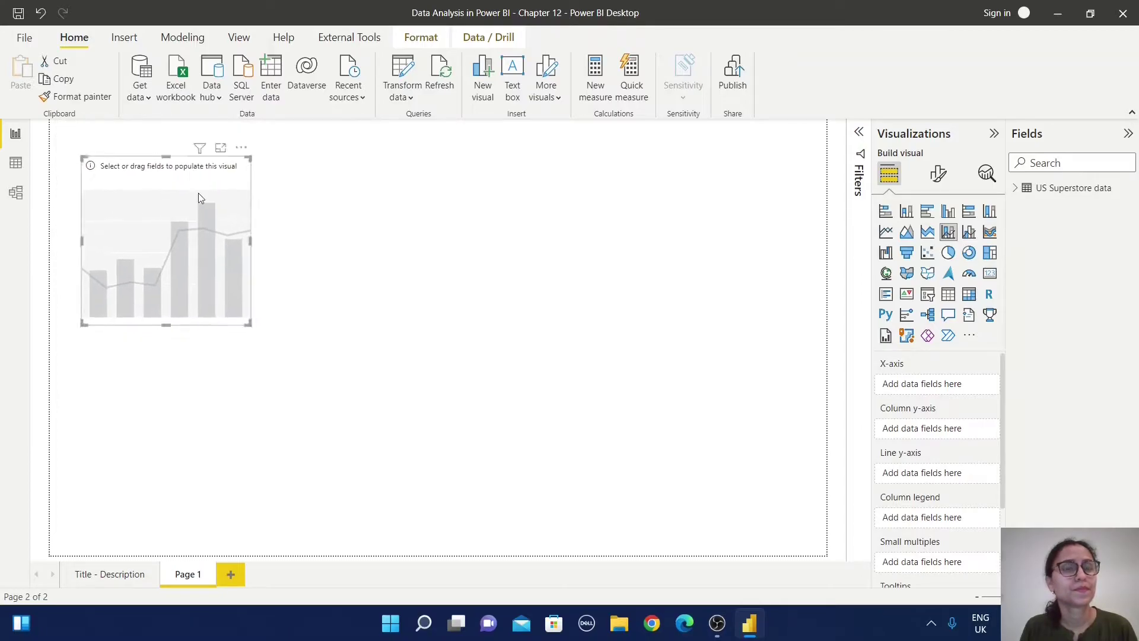
drag(248, 324, 307, 413)
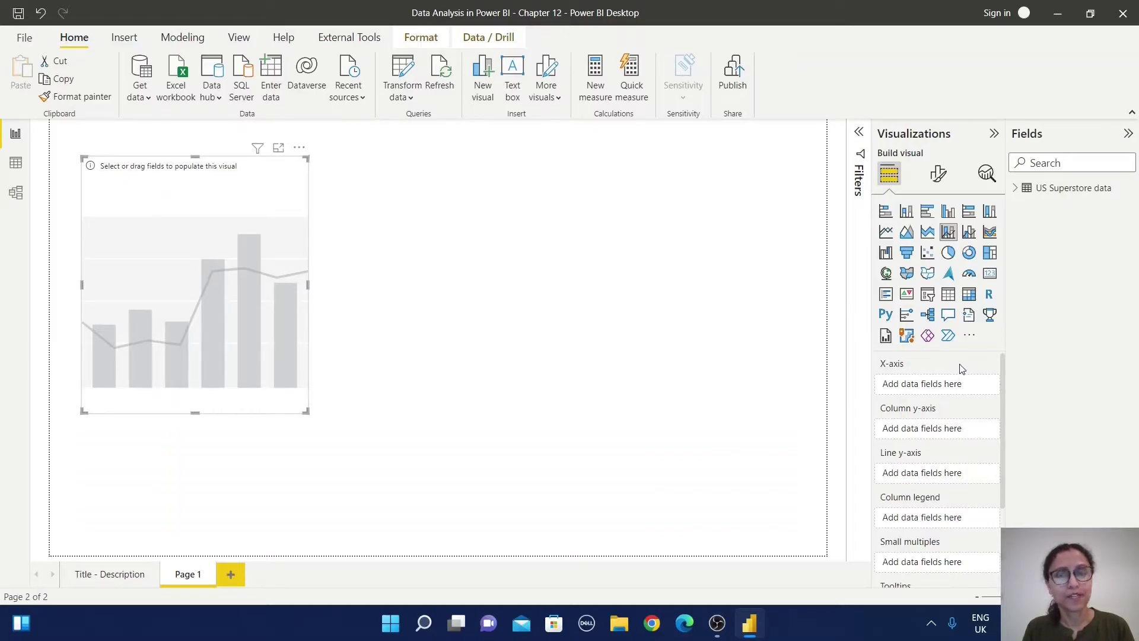
click(1015, 188)
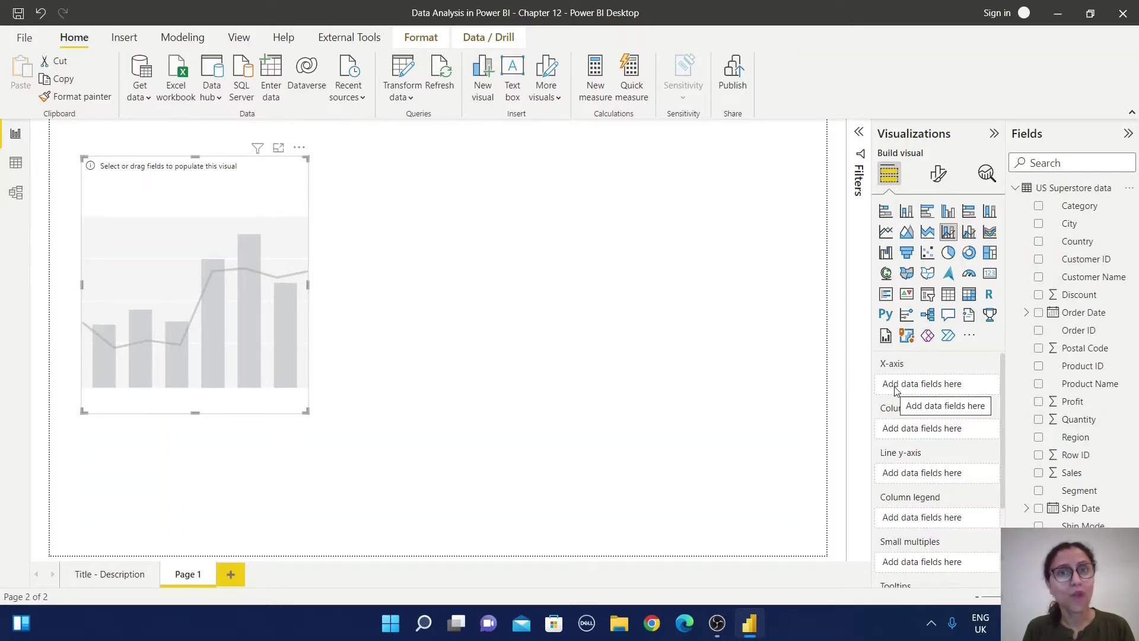
Step: Plot Sales as columns and Profit as a line across the Order Date year hierarchy, widening the chart
click(1027, 312)
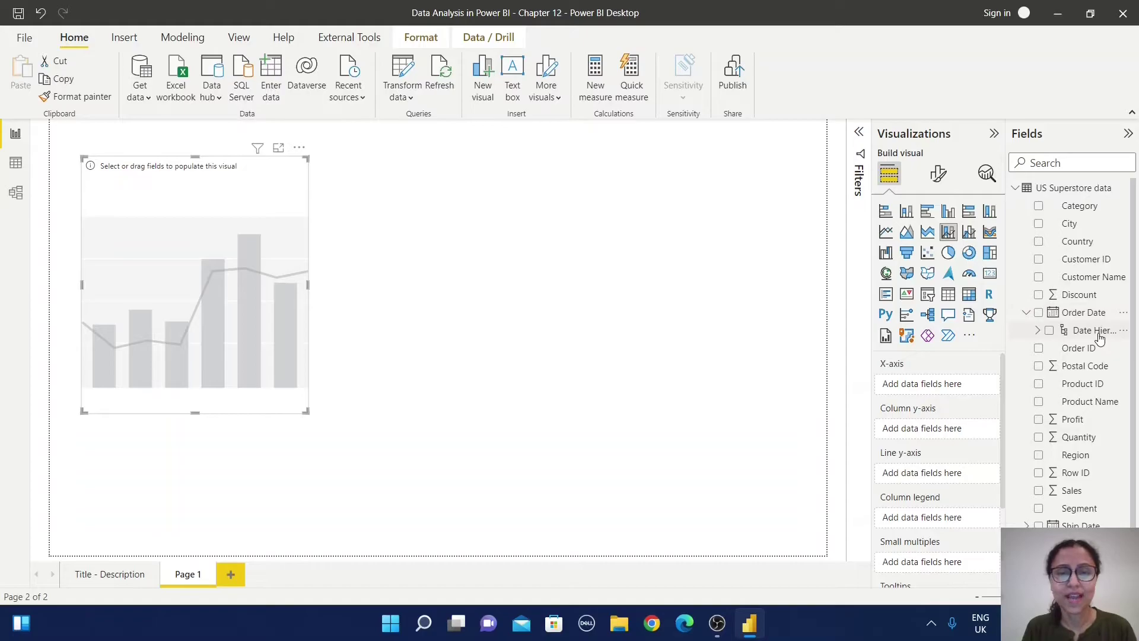
drag(1107, 336, 953, 387)
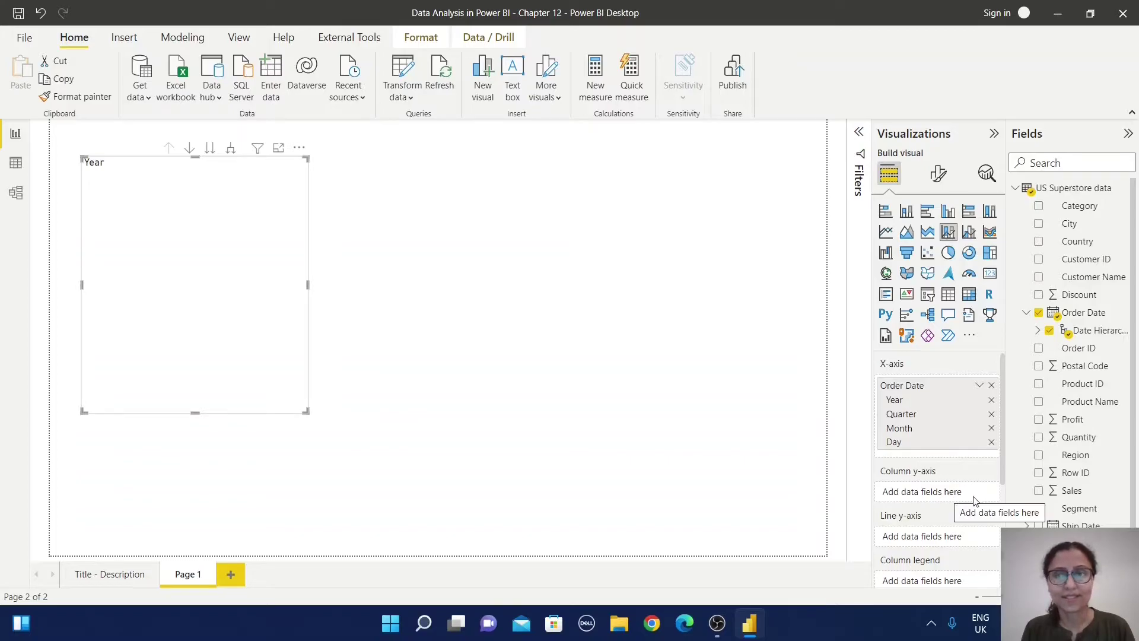
drag(1078, 495, 938, 492)
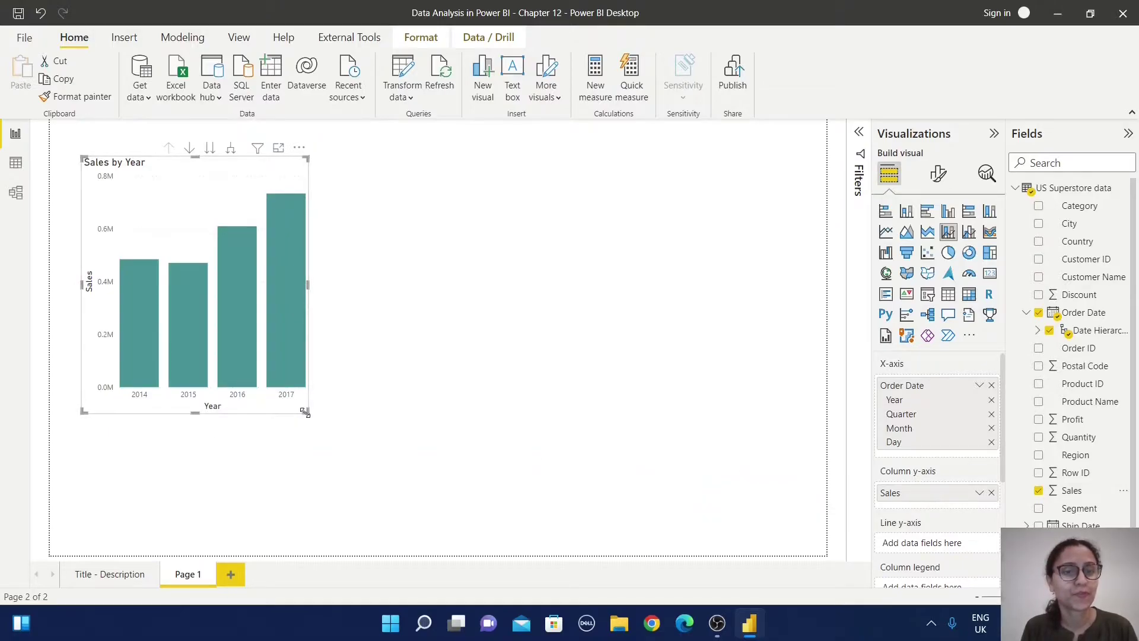
drag(307, 412, 395, 418)
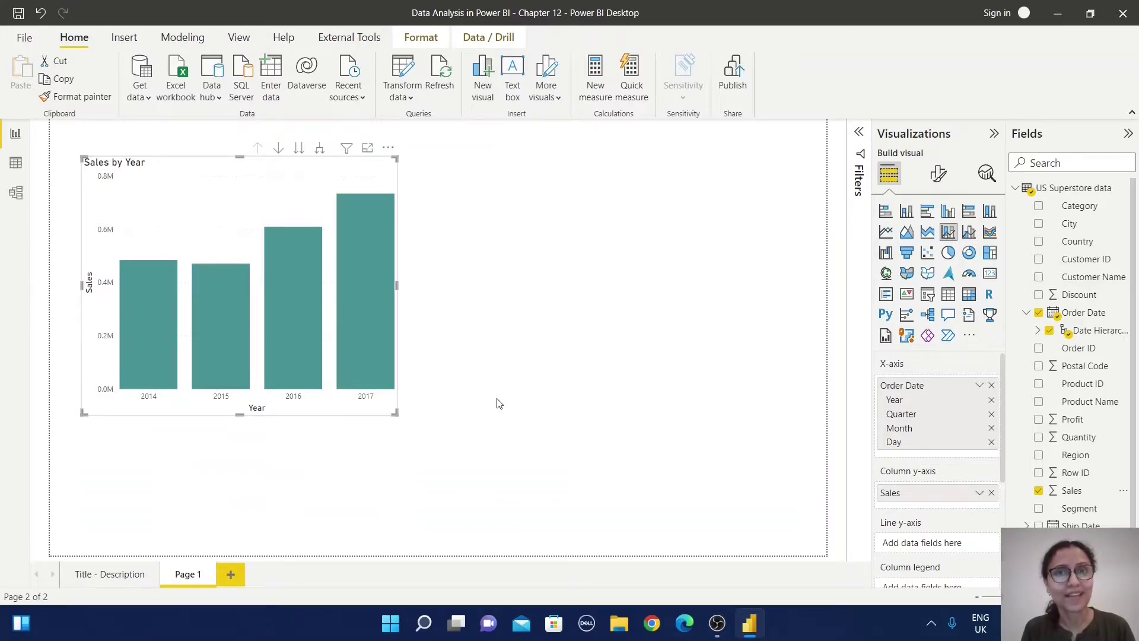
scroll(940, 487, down, 2)
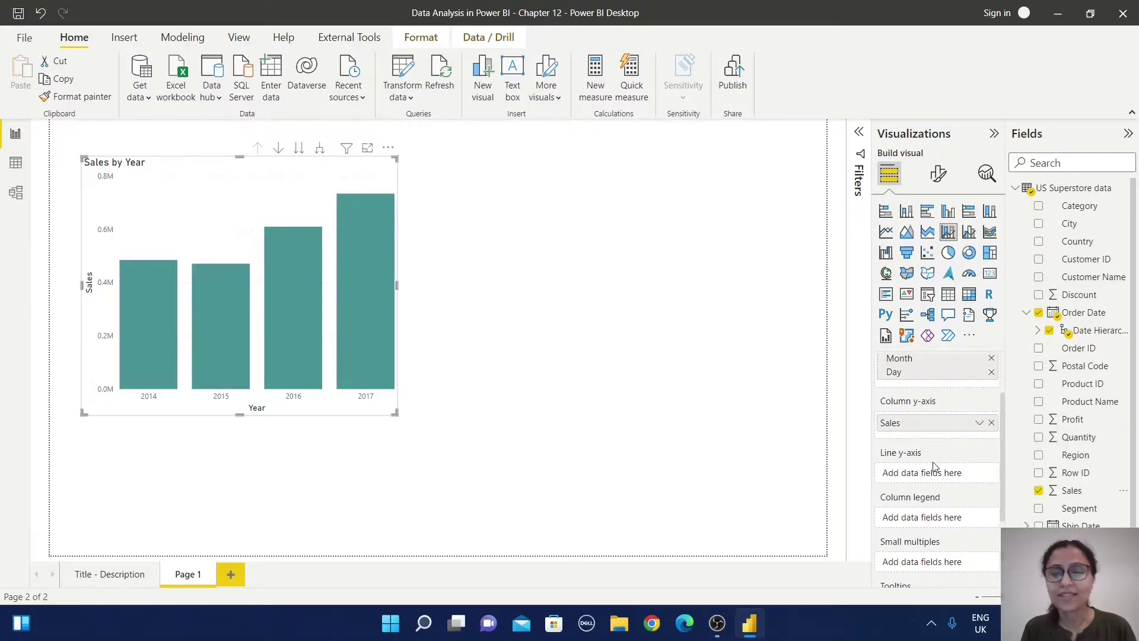
drag(1077, 422, 941, 482)
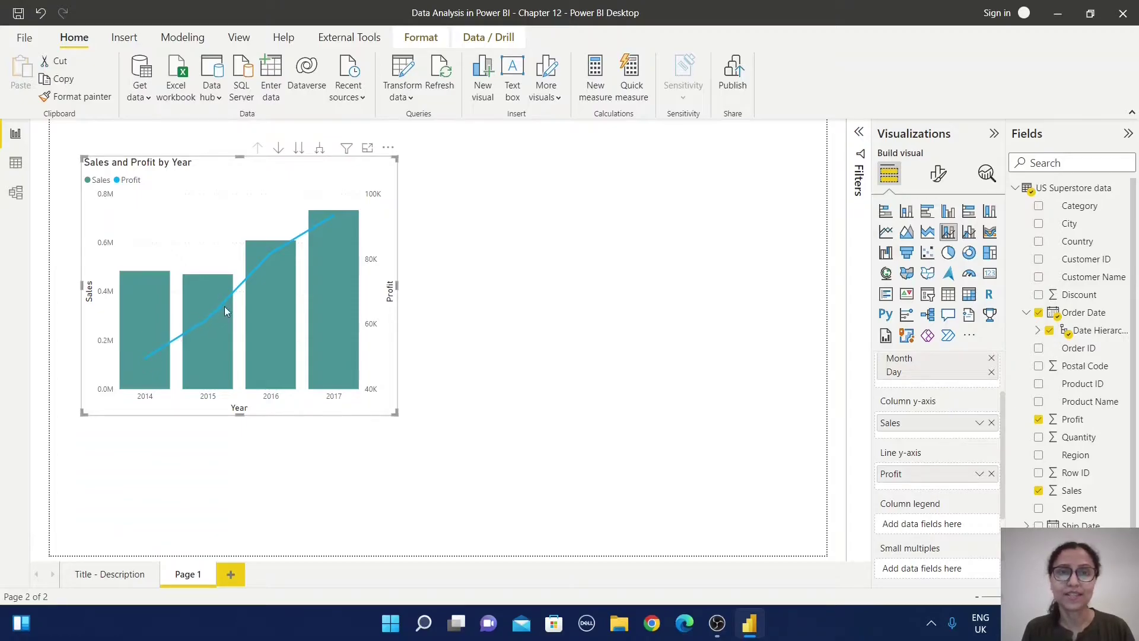
scroll(937, 415, up, 2)
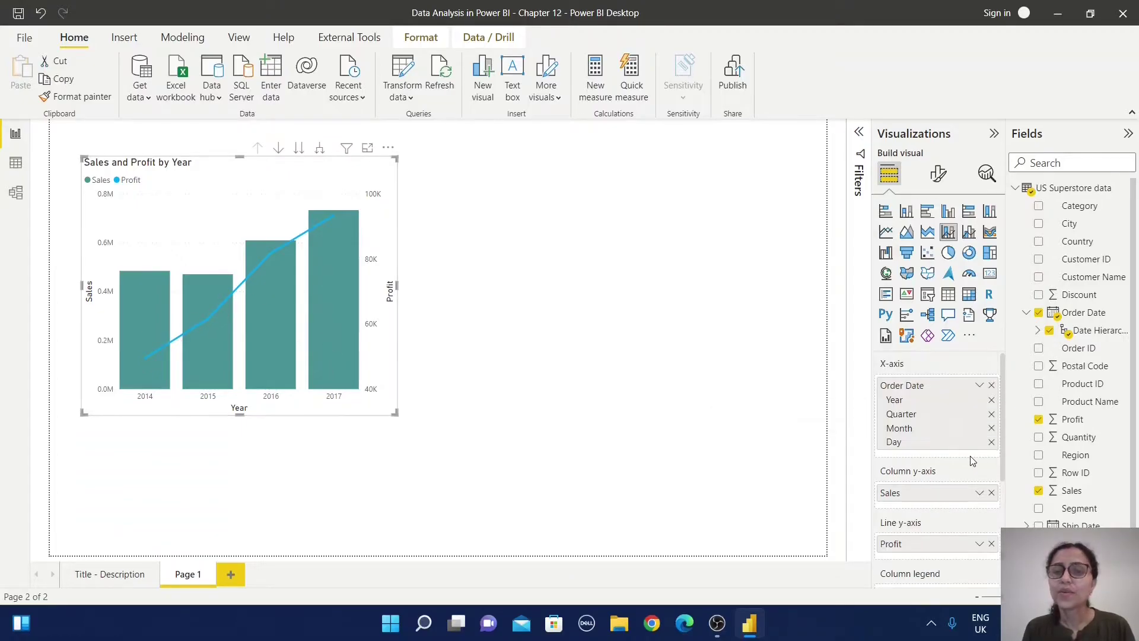
scroll(969, 457, down, 1)
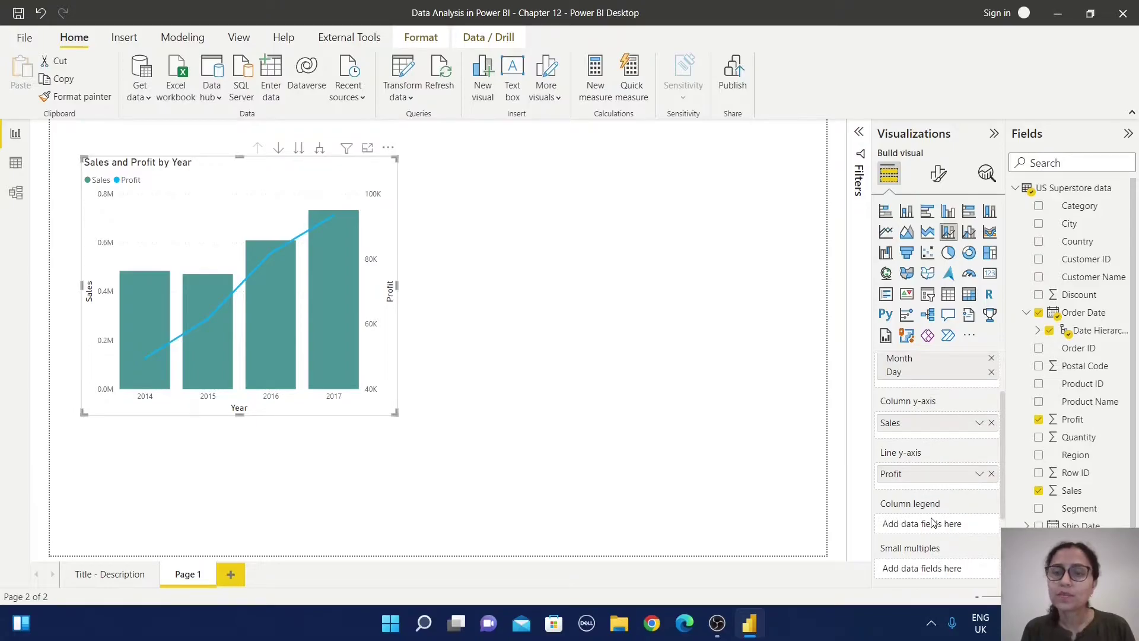
scroll(947, 520, down, 2)
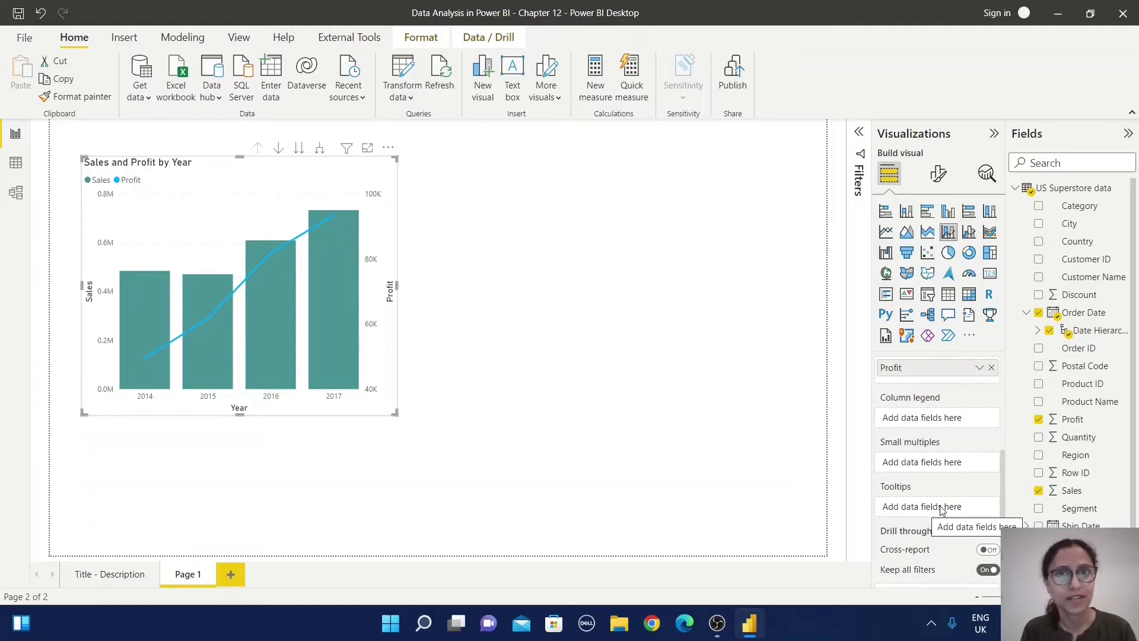
scroll(942, 510, up, 5)
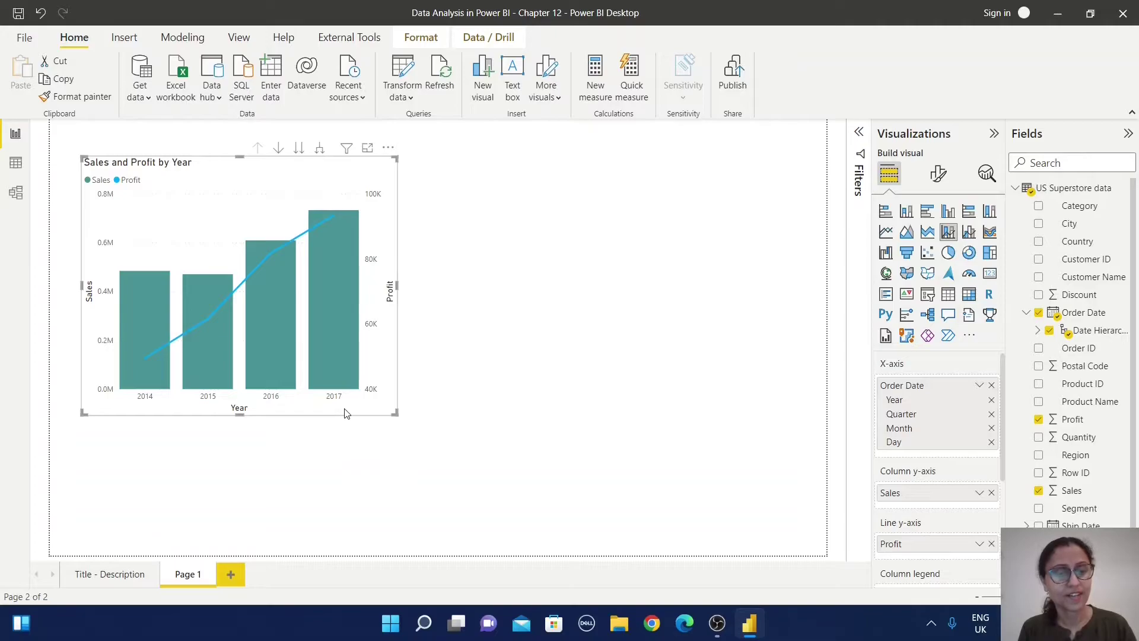
Step: Paste a copy of Sales and Profit by Year on the right half as a line and clustered column chart
click(597, 255)
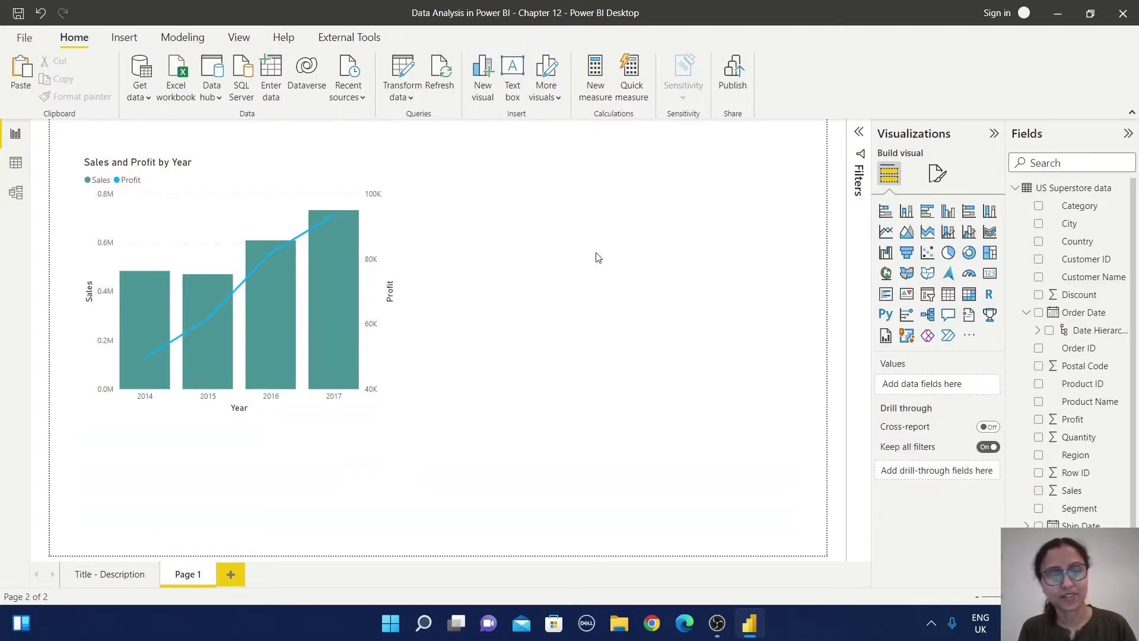
key(ctrl+v)
drag(325, 175, 754, 180)
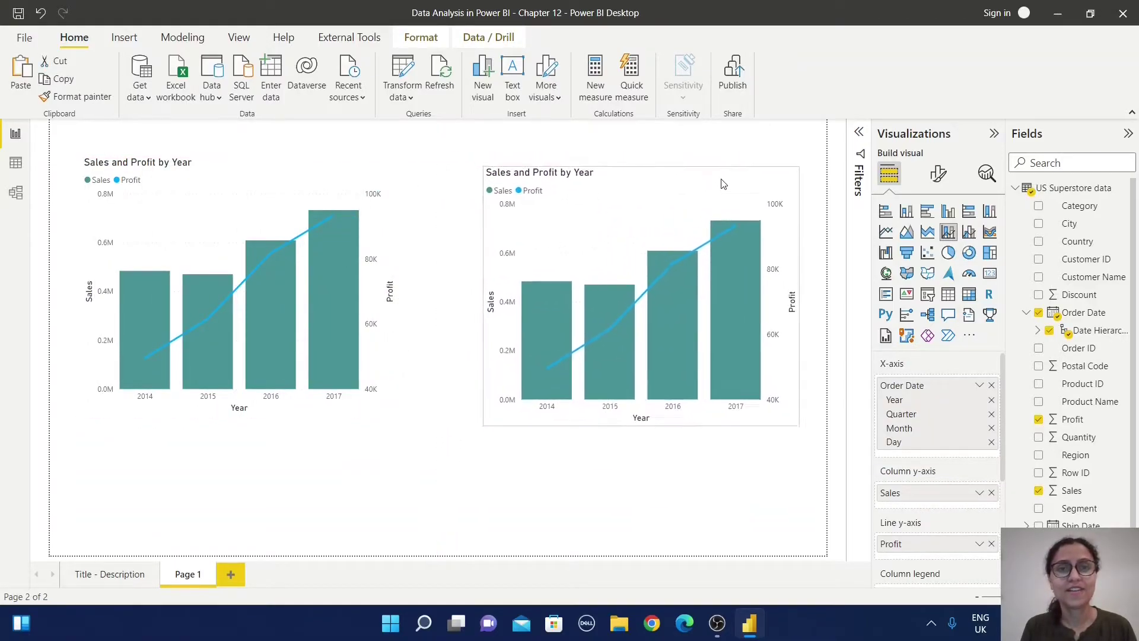
click(969, 232)
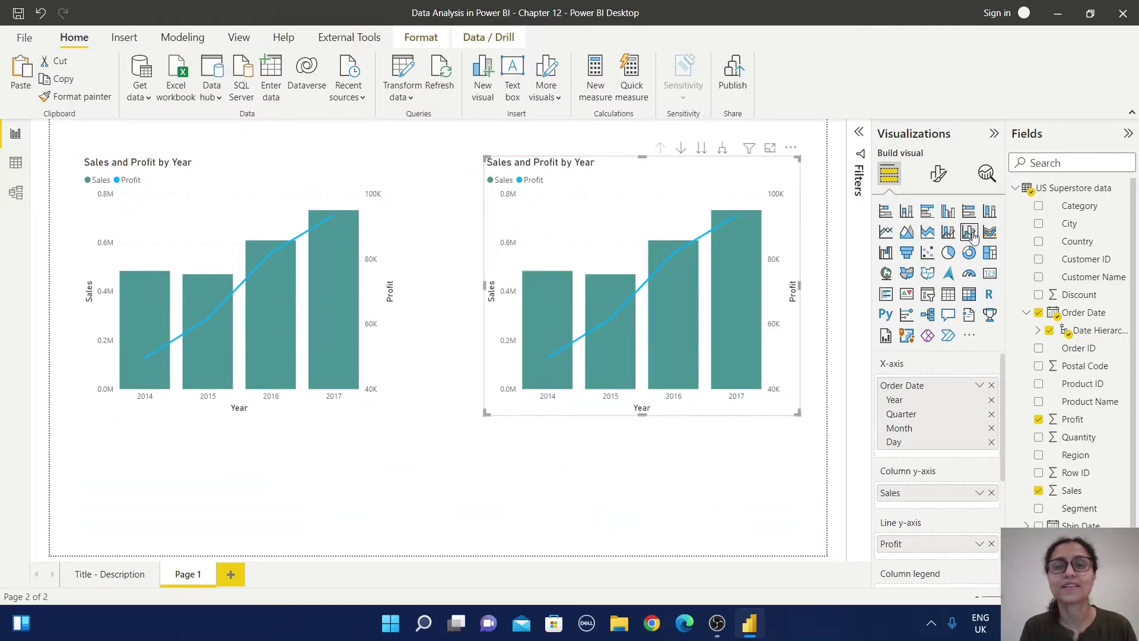
click(689, 481)
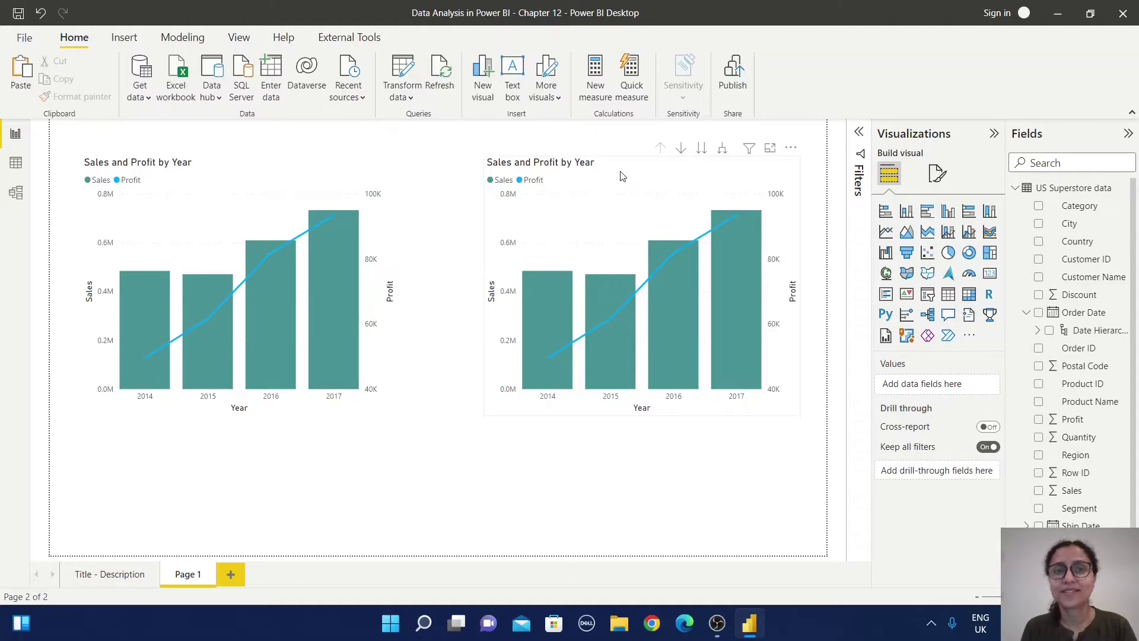
Step: Add Region as the column legend of the right-hand clustered combo chart
click(617, 175)
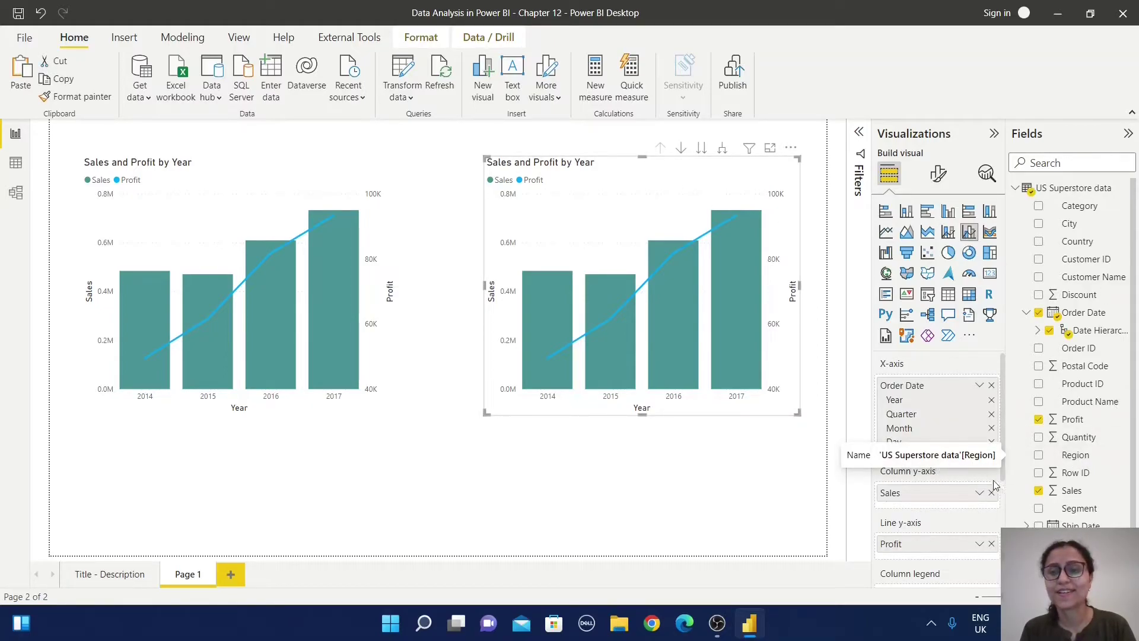
scroll(1002, 409, down, 3)
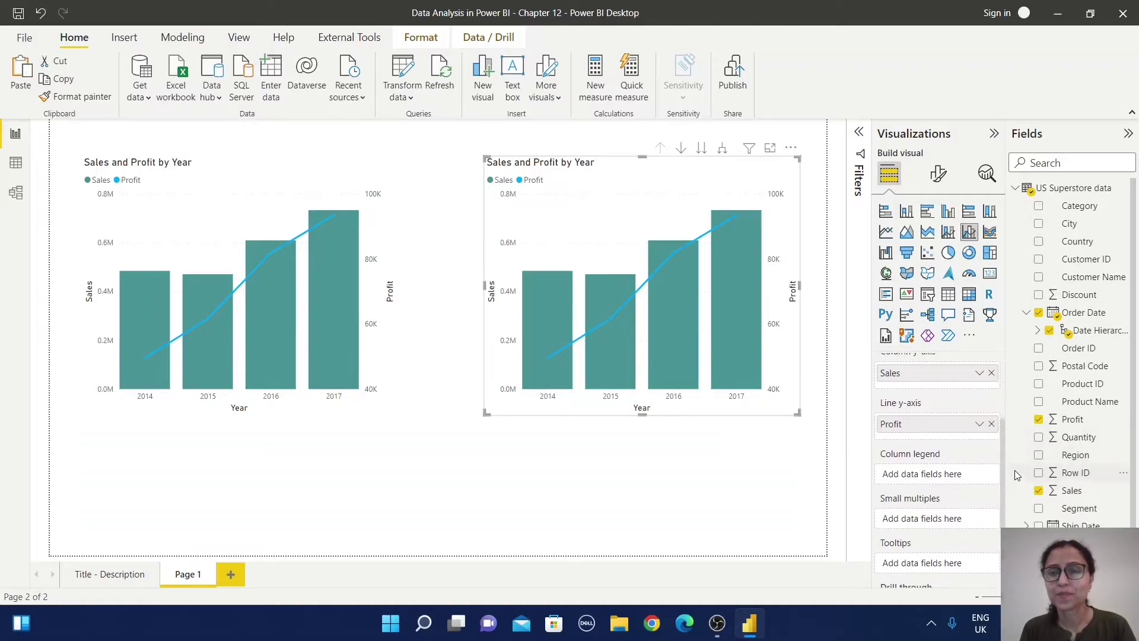
drag(1083, 460, 948, 475)
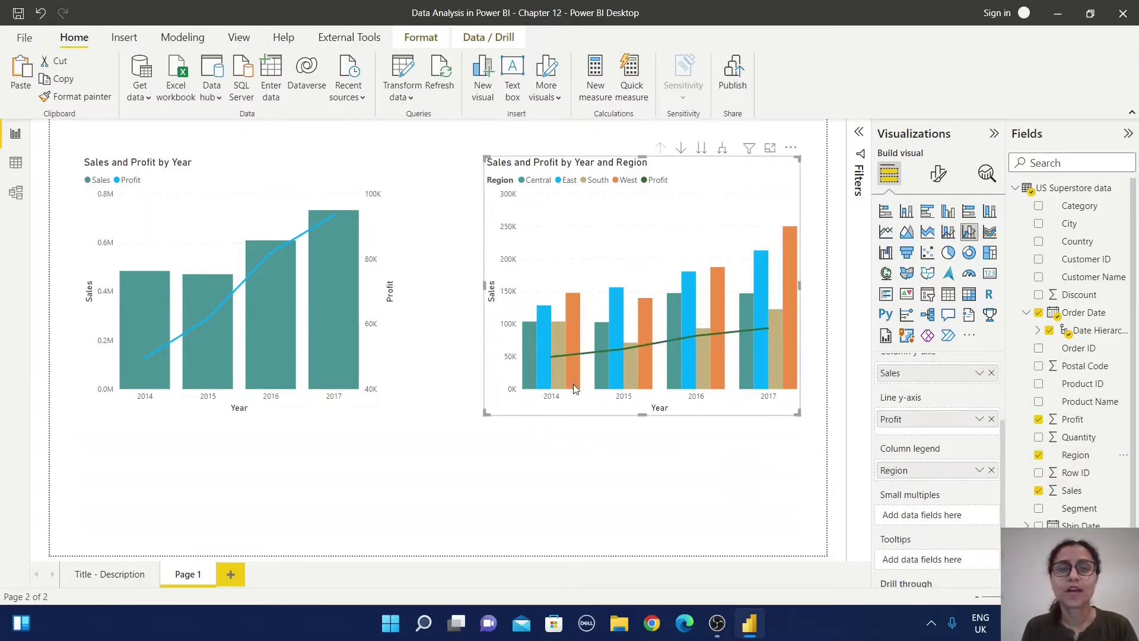
Step: Add Region to the left chart's legend, stacking Sales into Central, East, South and West
mouse_move(554, 395)
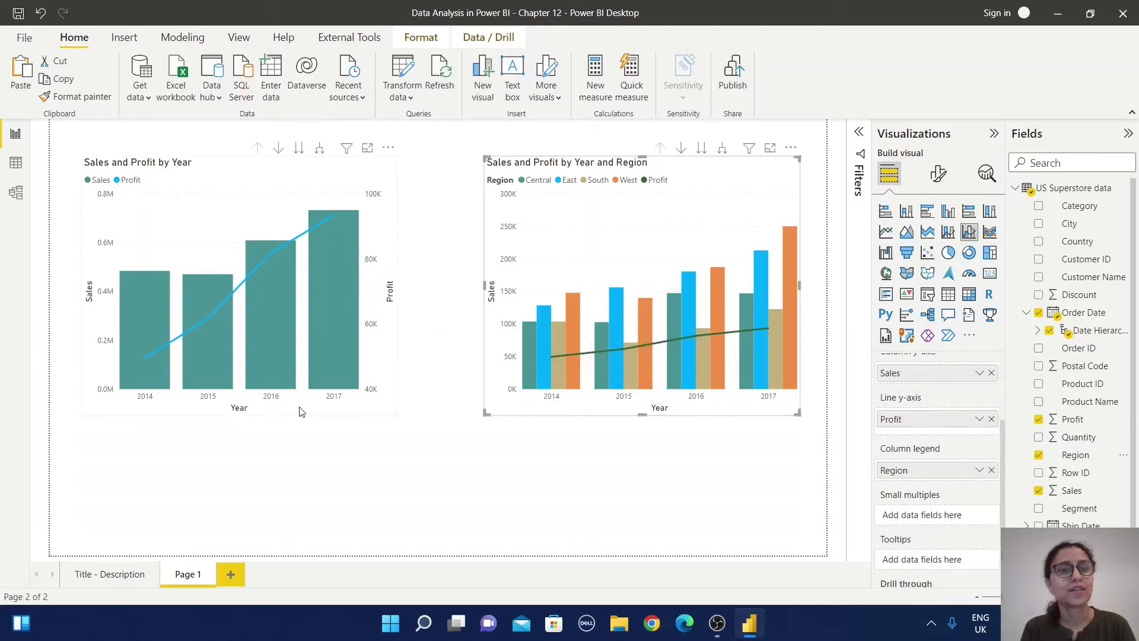
click(300, 411)
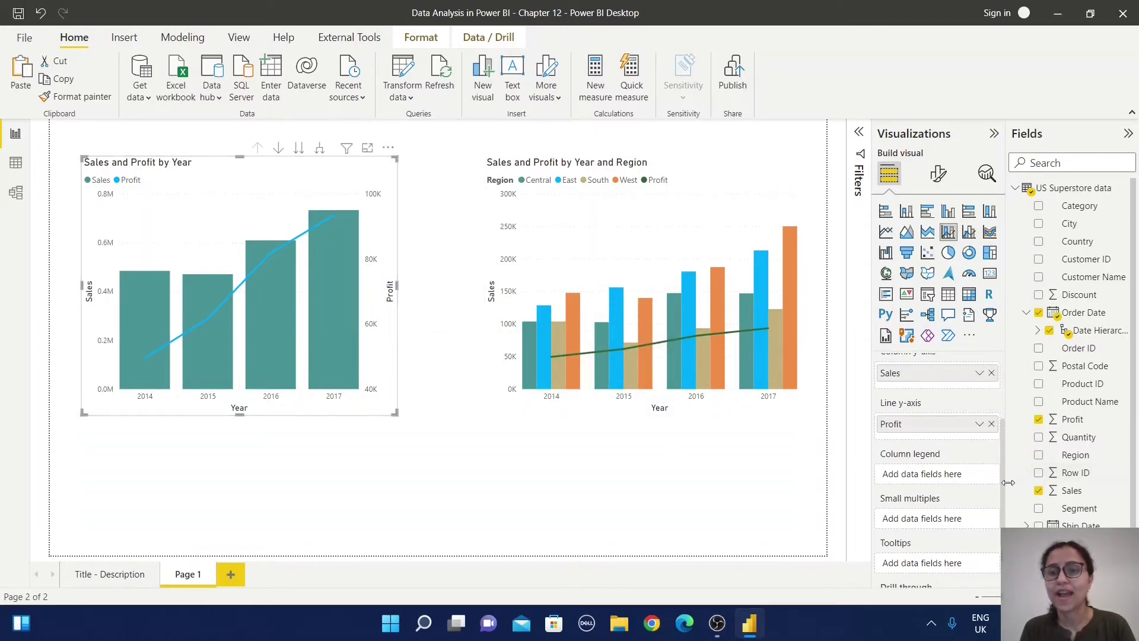
drag(1075, 462, 956, 475)
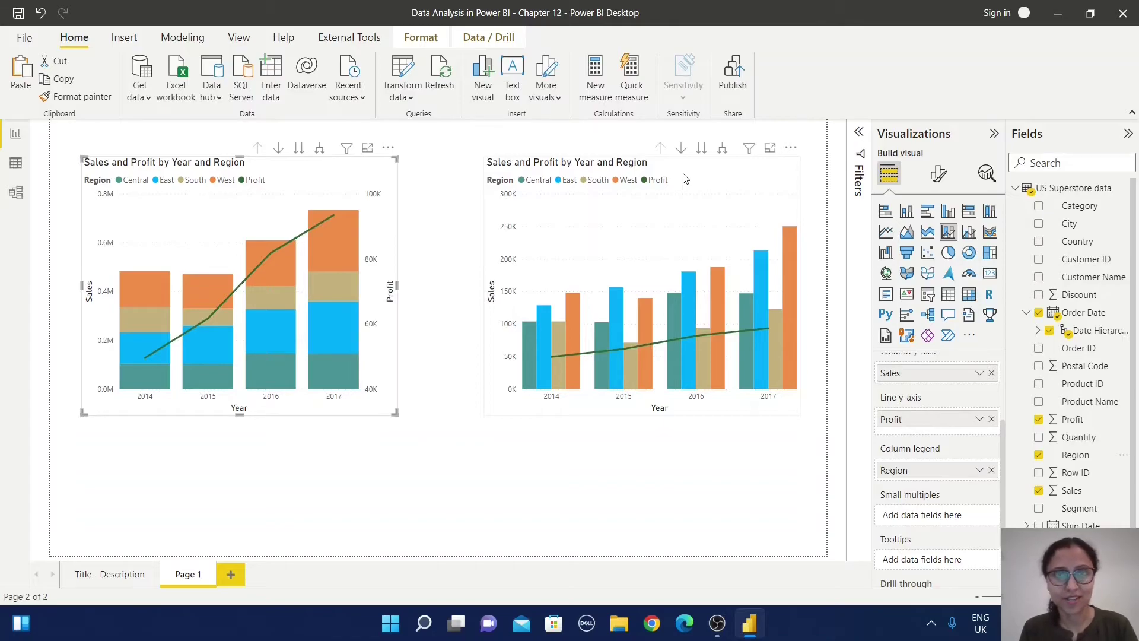
click(741, 475)
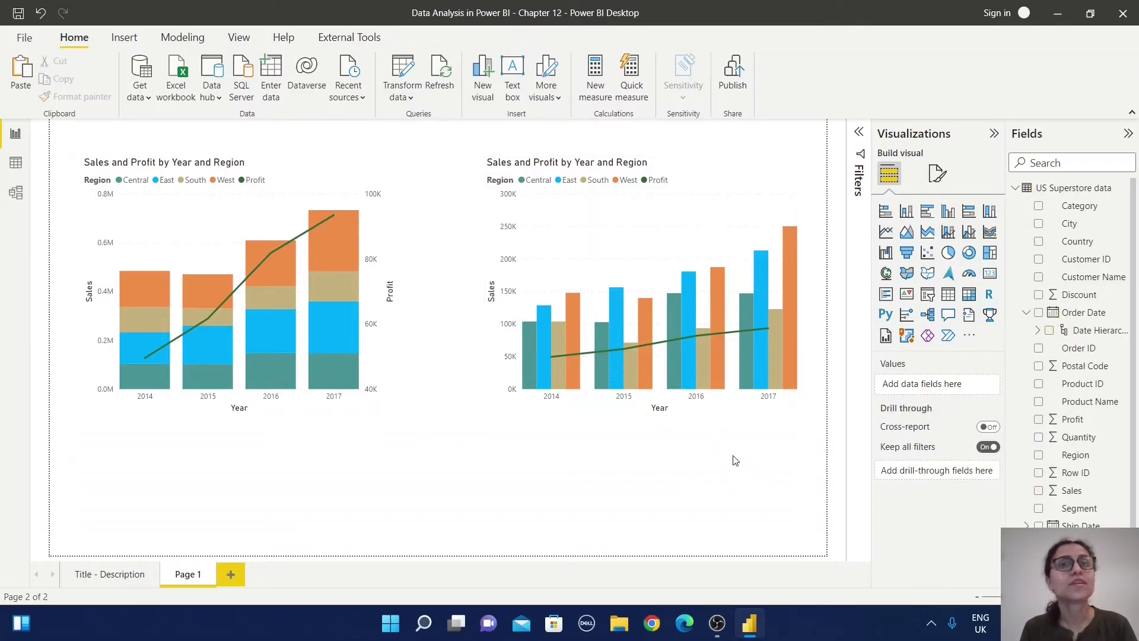
Step: Add Page 2 with an empty ribbon chart centred and enlarged across the canvas
click(233, 574)
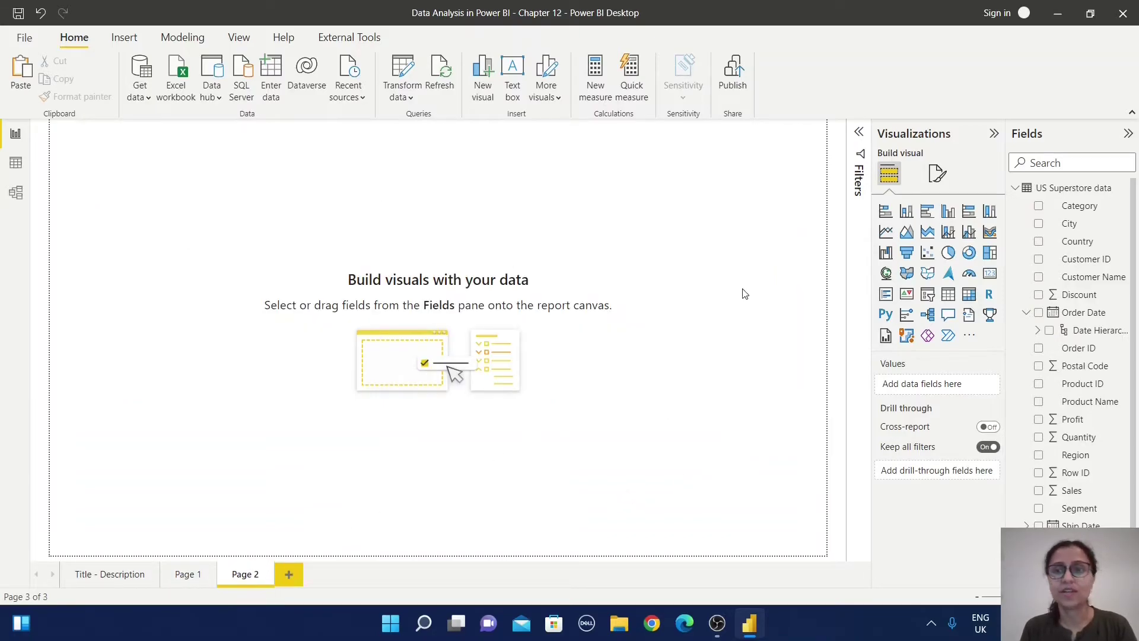
click(990, 233)
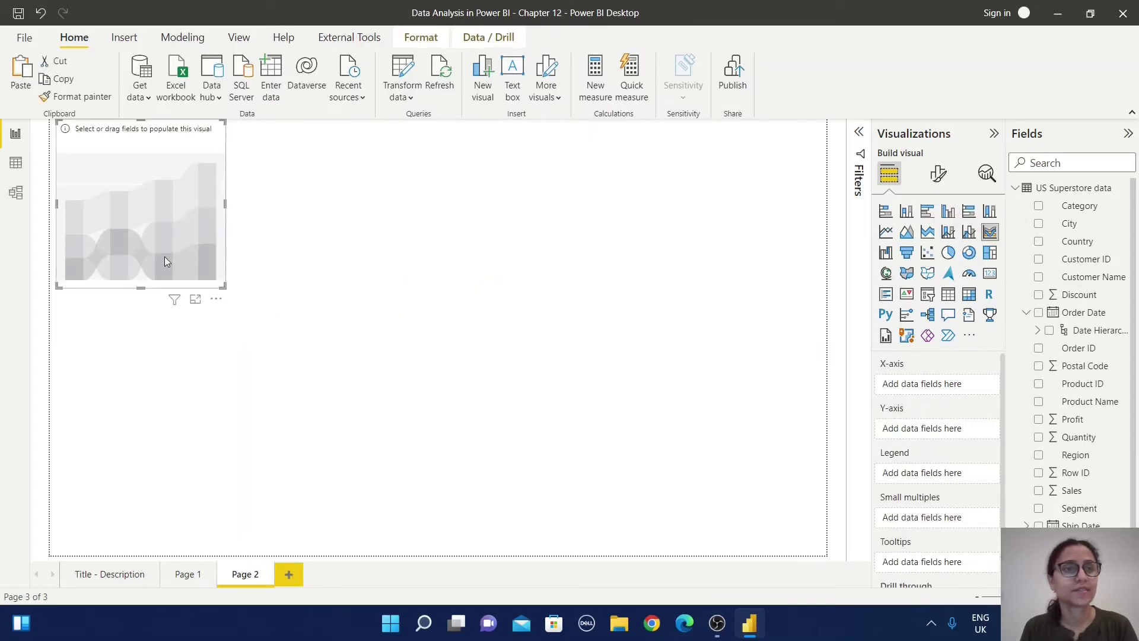
drag(165, 256, 271, 317)
drag(328, 347, 675, 422)
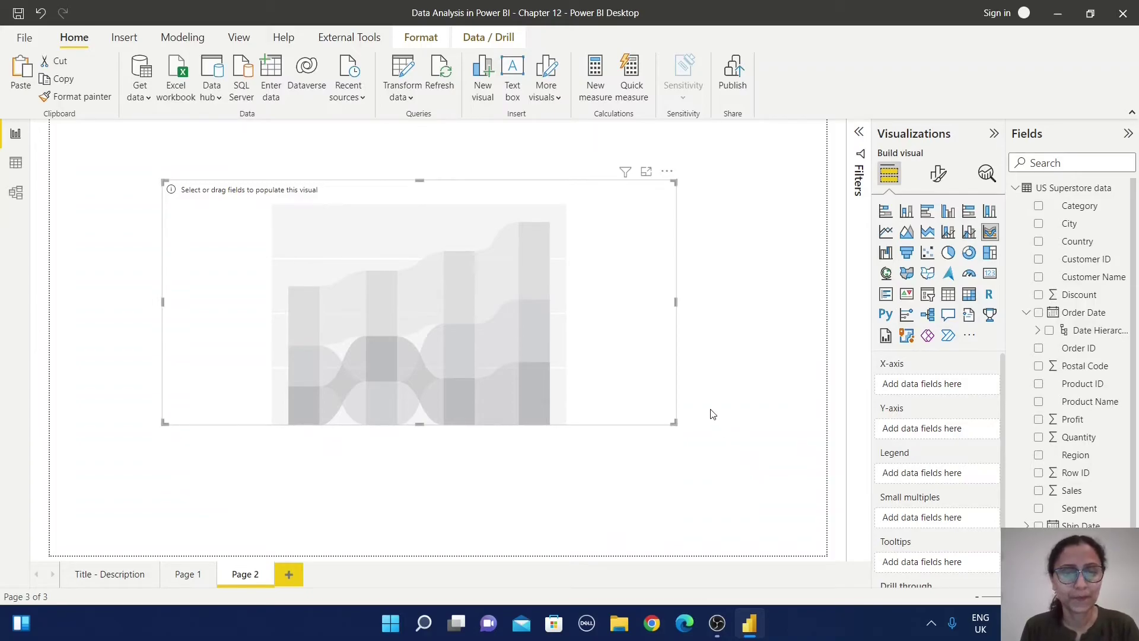
click(1083, 312)
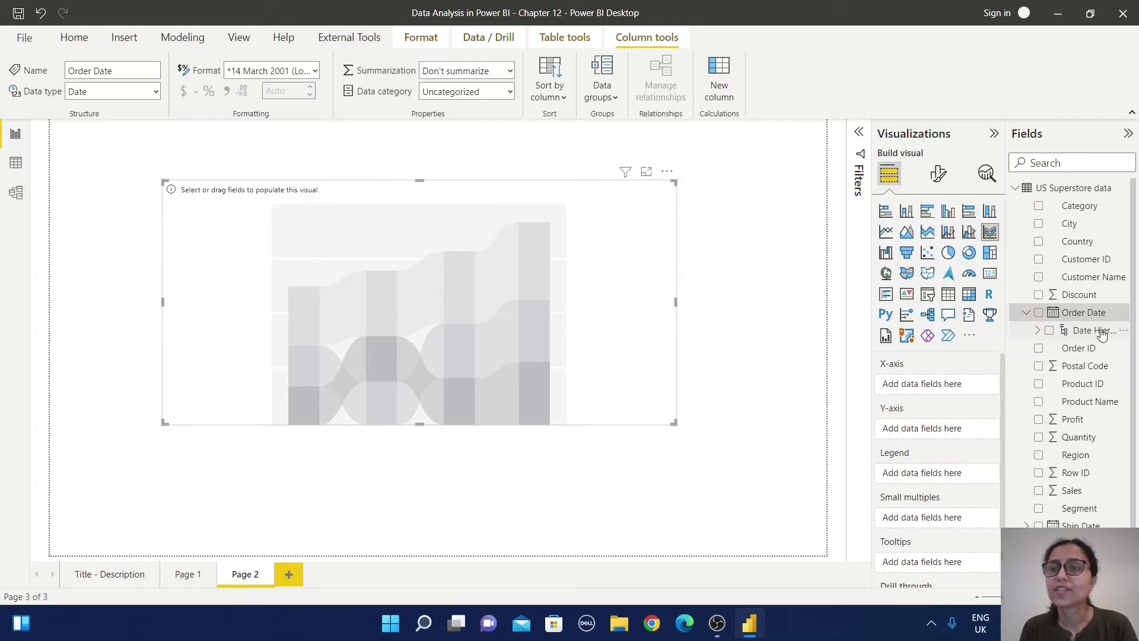
Step: Put Order Date years on the axis, Profit as values and Ship Mode as the ribbon legend
drag(1102, 334, 956, 384)
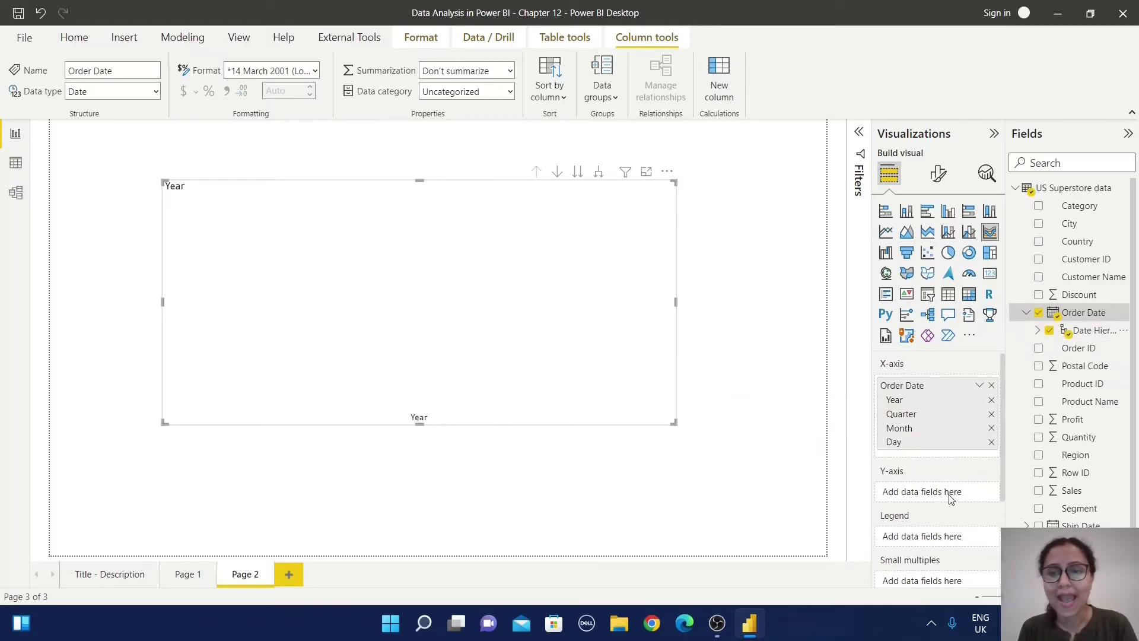
scroll(947, 498, down, 1)
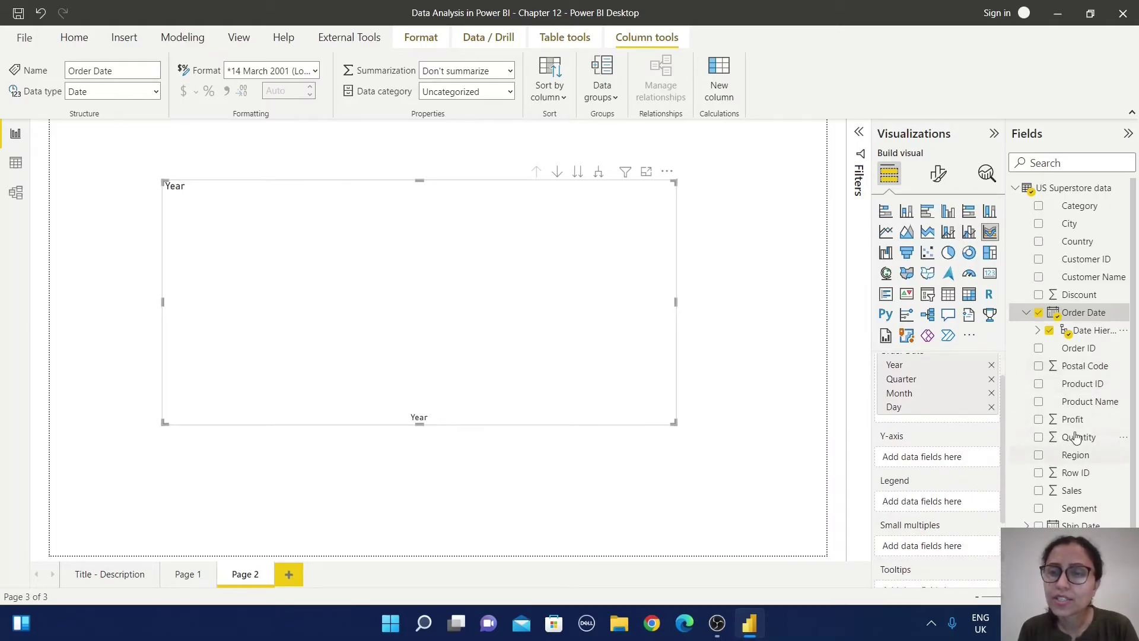
drag(1074, 420, 923, 458)
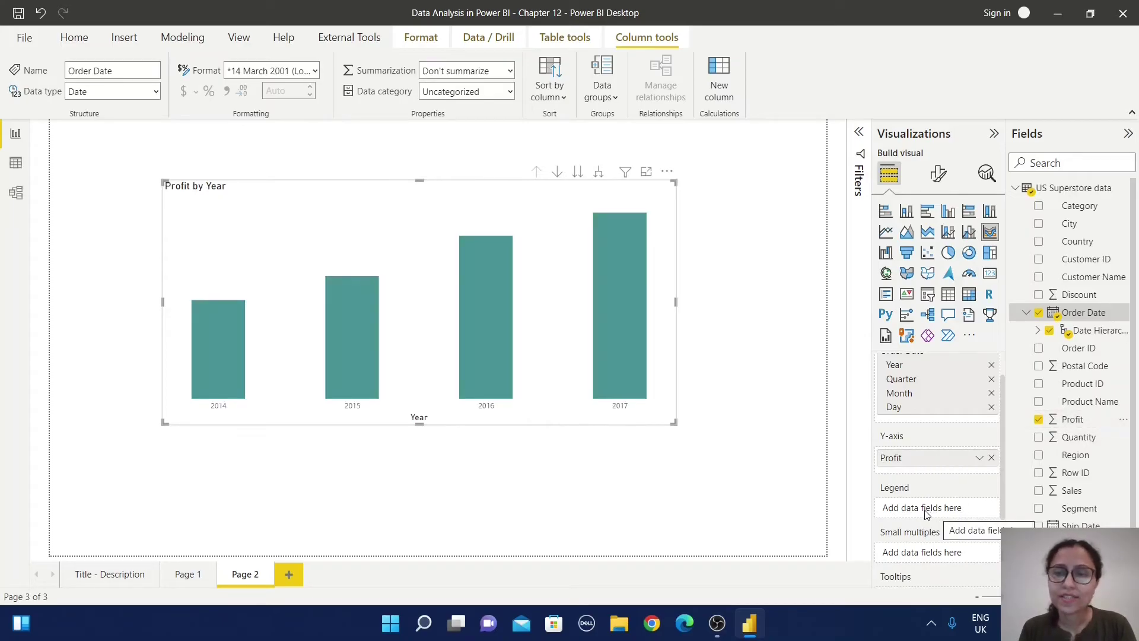
scroll(1114, 503, down, 1)
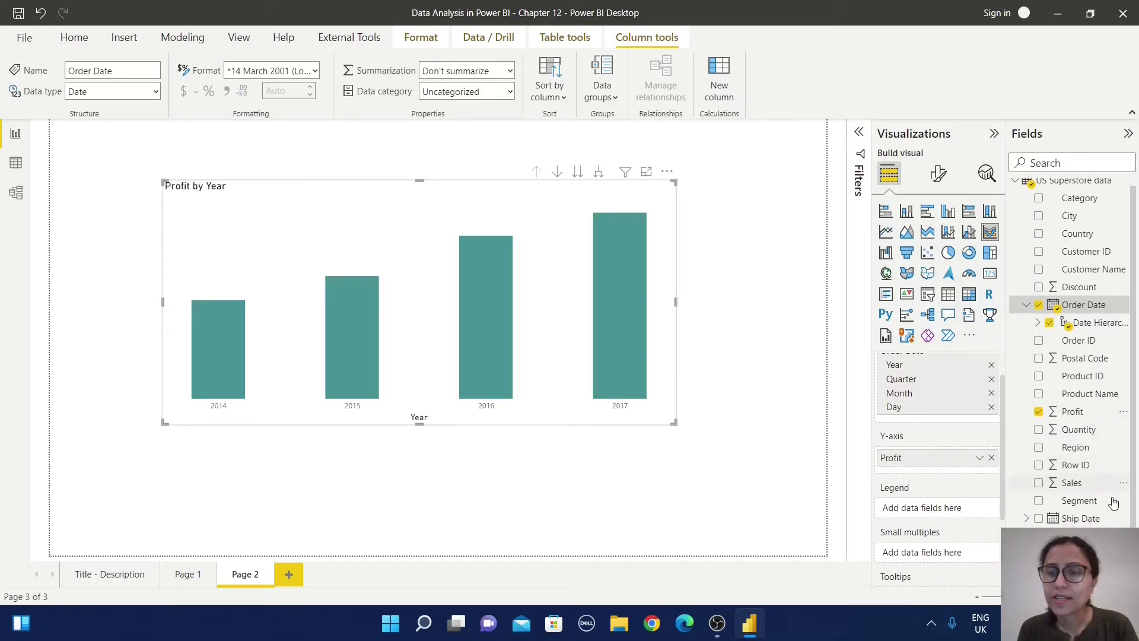
drag(1080, 536, 944, 507)
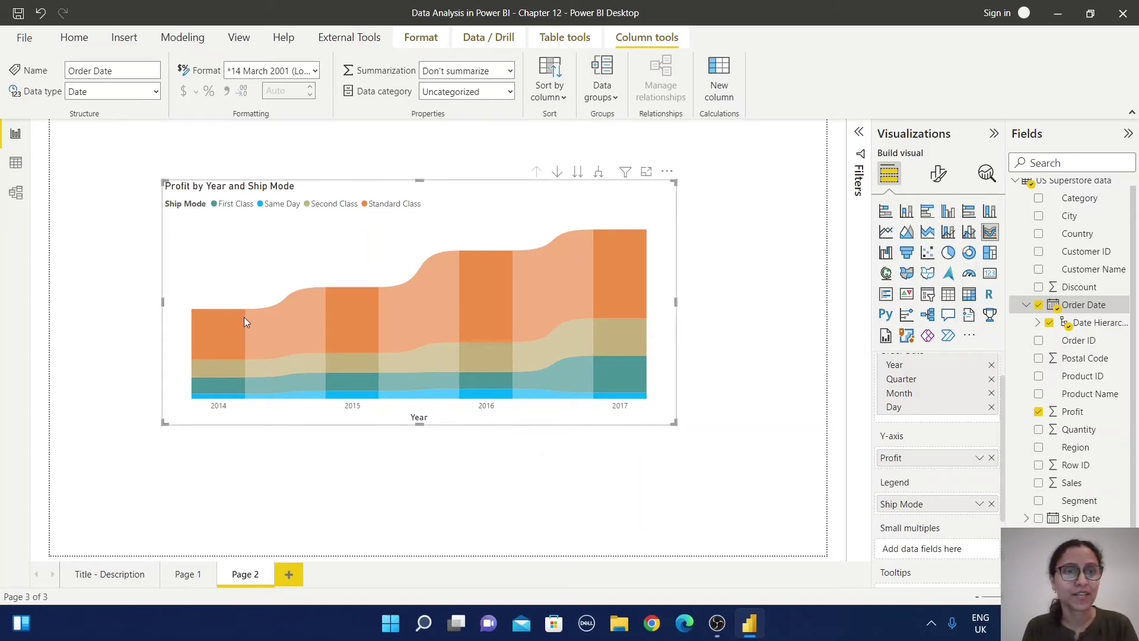
mouse_move(245, 317)
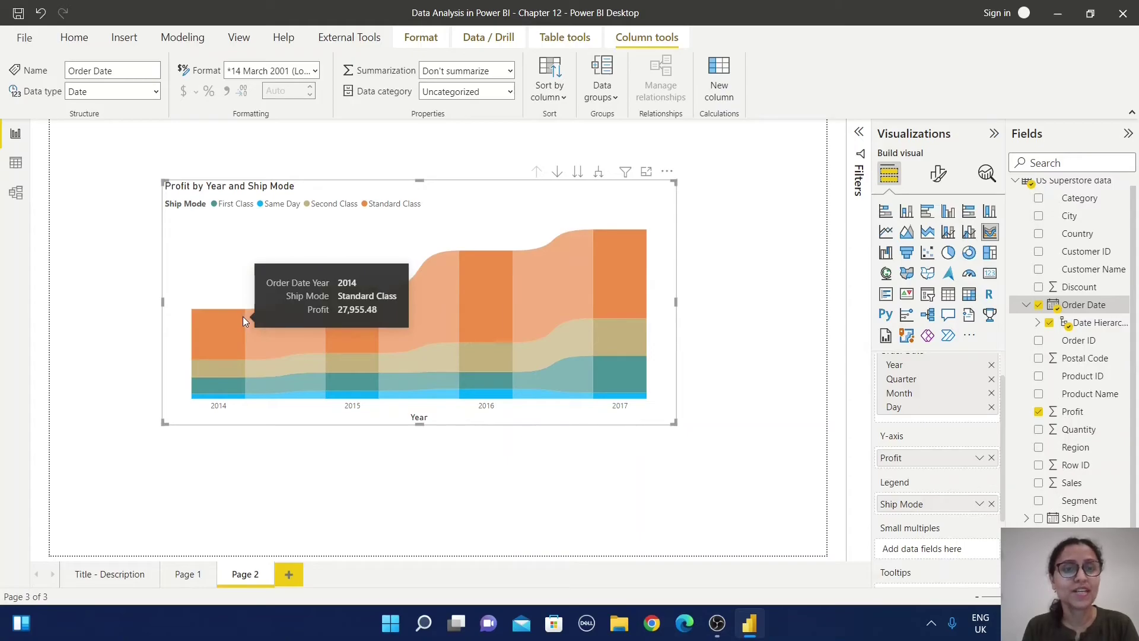
mouse_move(468, 290)
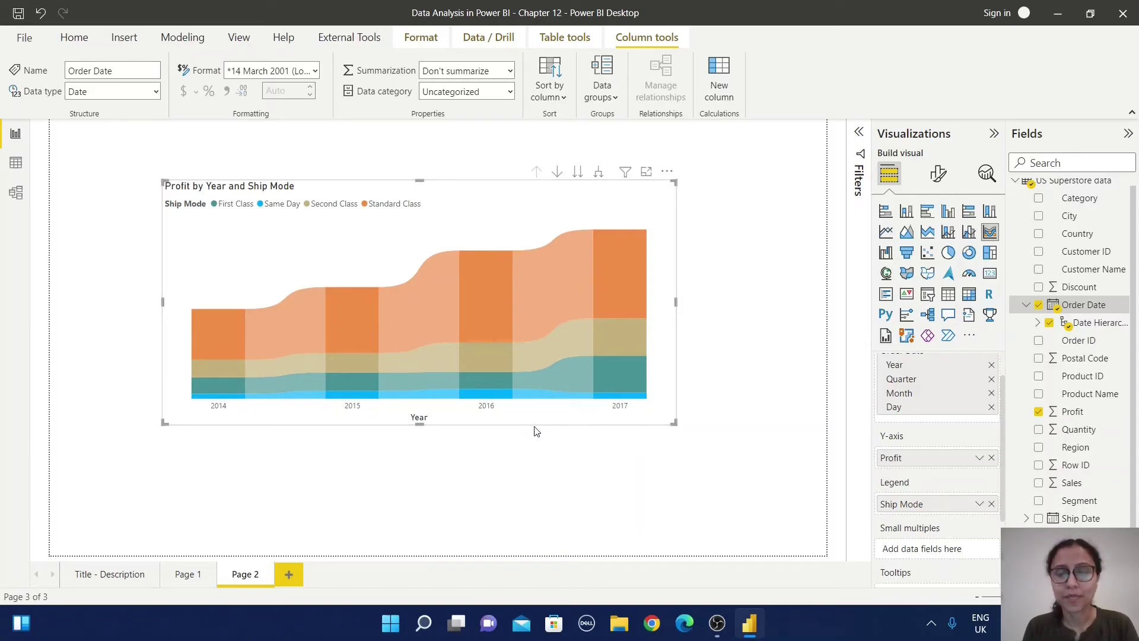
click(697, 395)
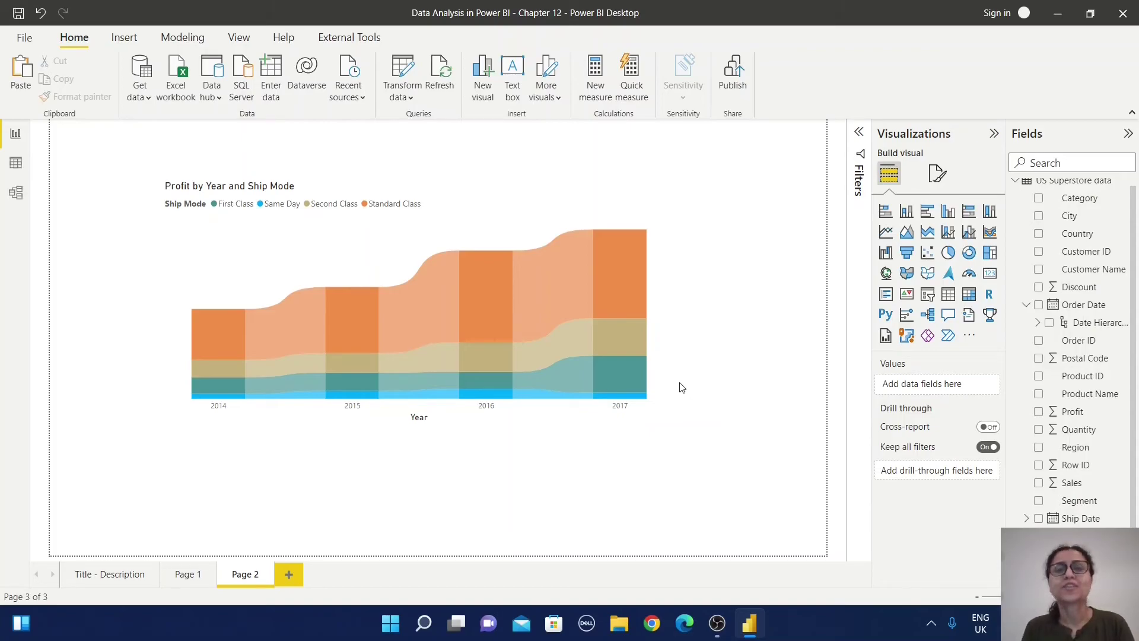
mouse_move(491, 206)
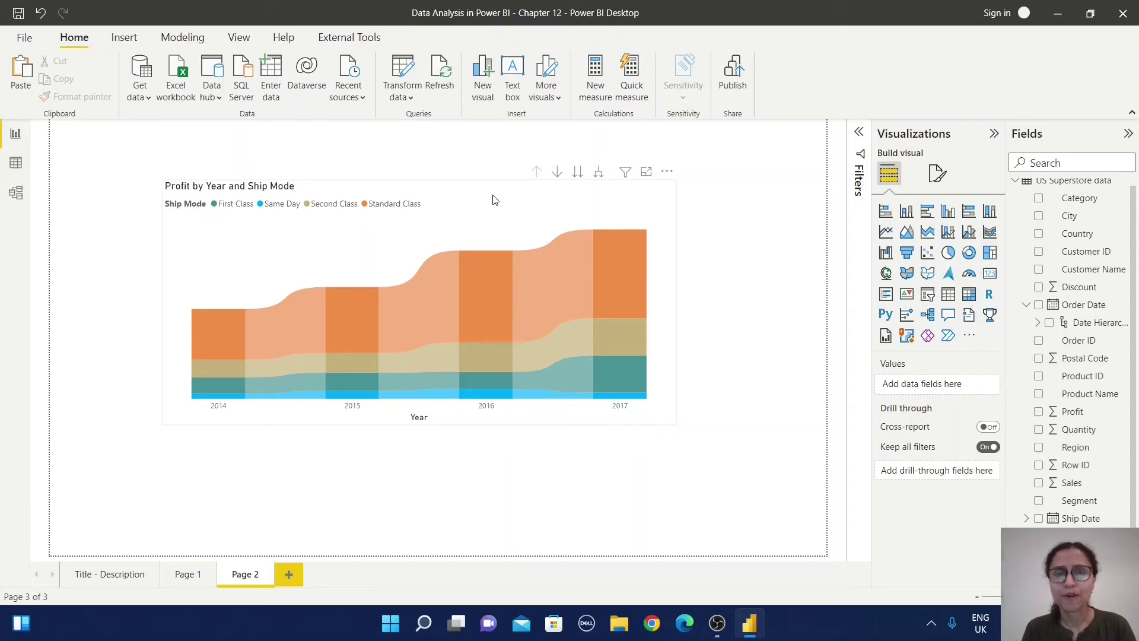
Step: Turn on data labels for the ribbon chart in Format visual
click(493, 200)
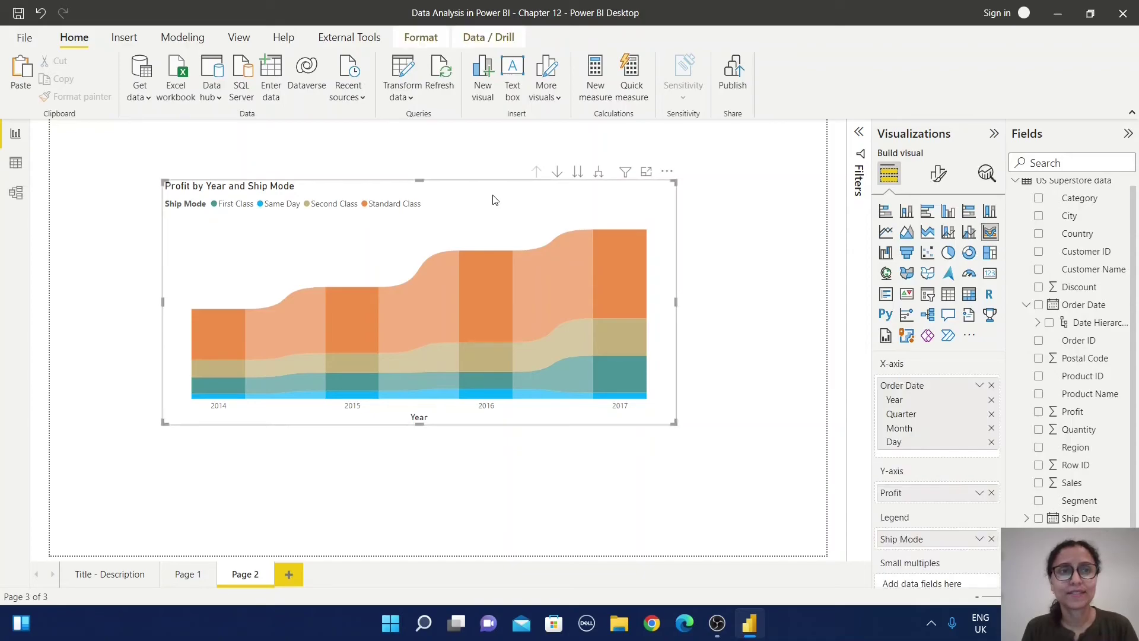
click(938, 175)
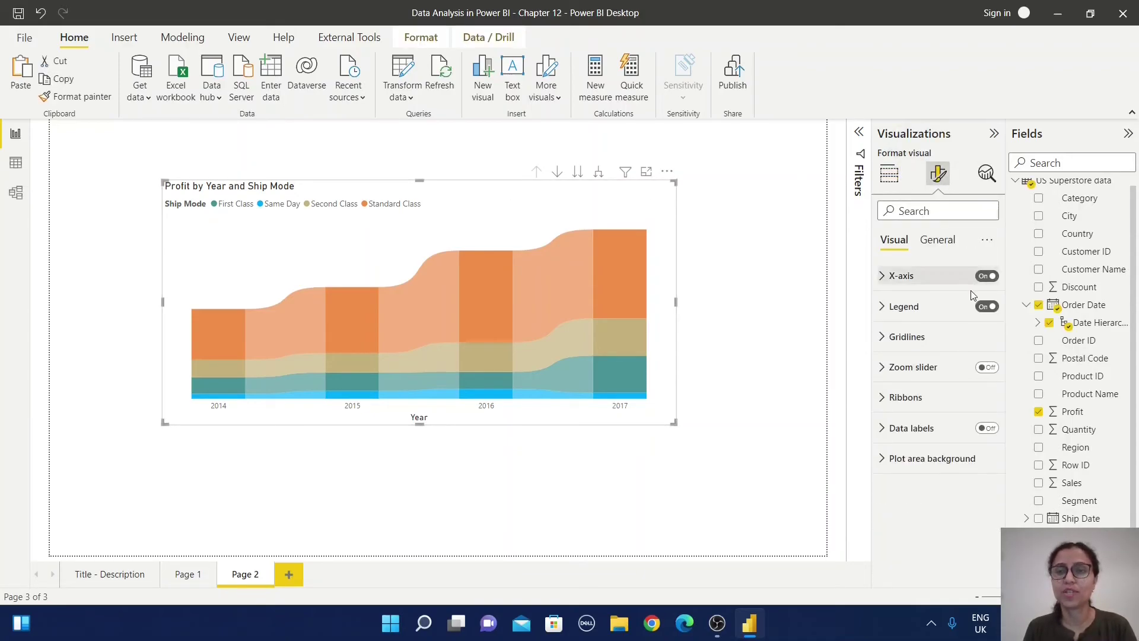
click(990, 428)
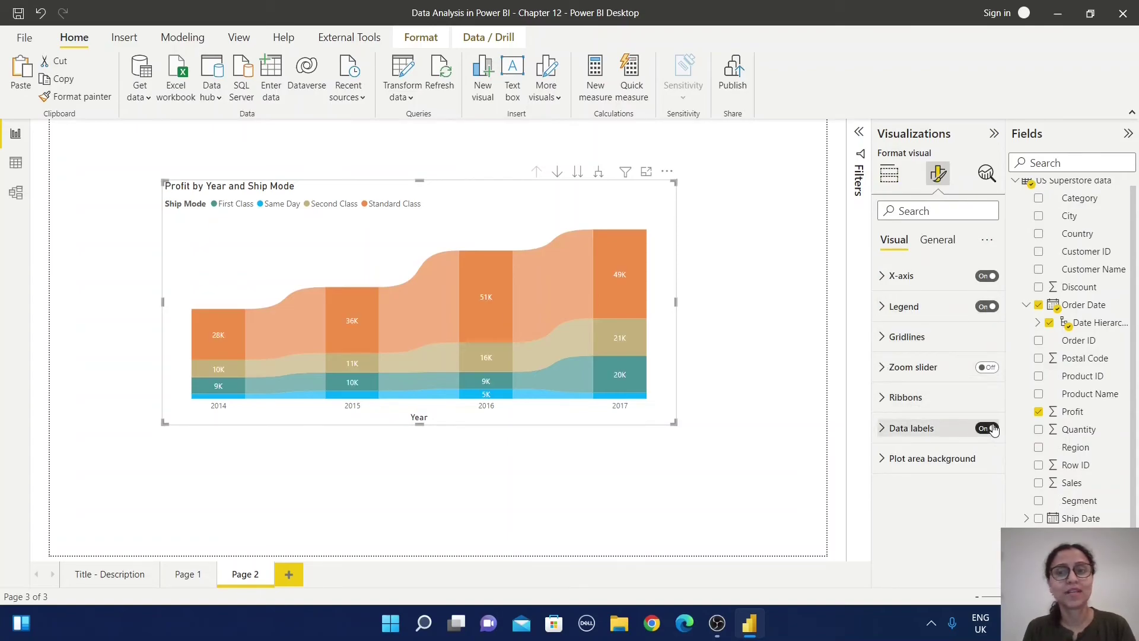
Step: Review the Ribbons, X-axis and Legend formatting cards of the ribbon chart
click(885, 399)
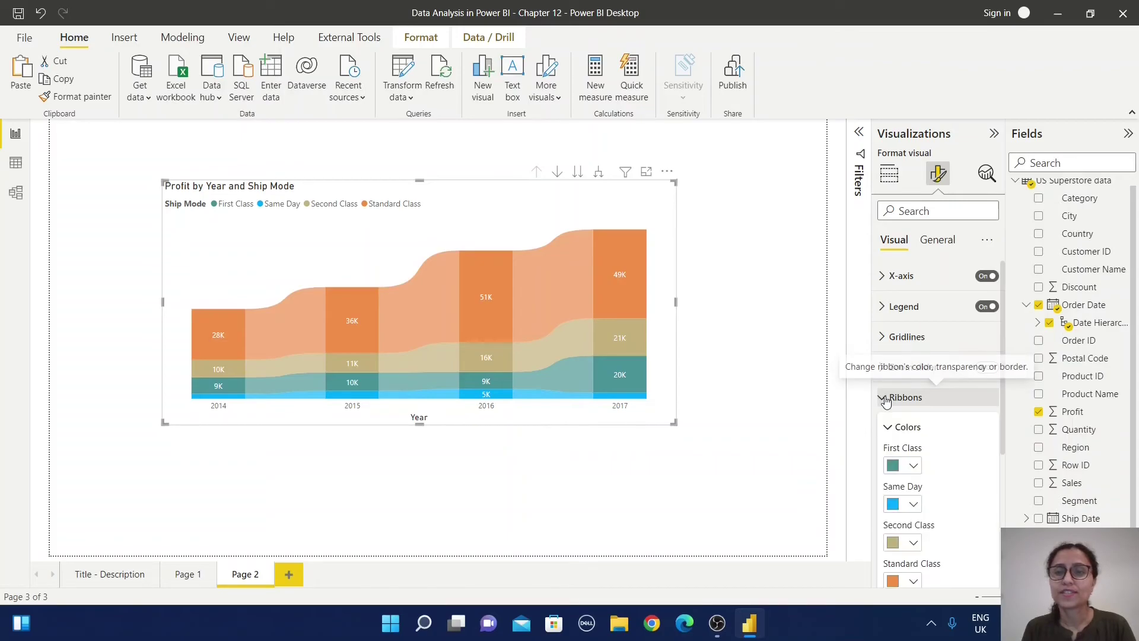
scroll(949, 461, down, 3)
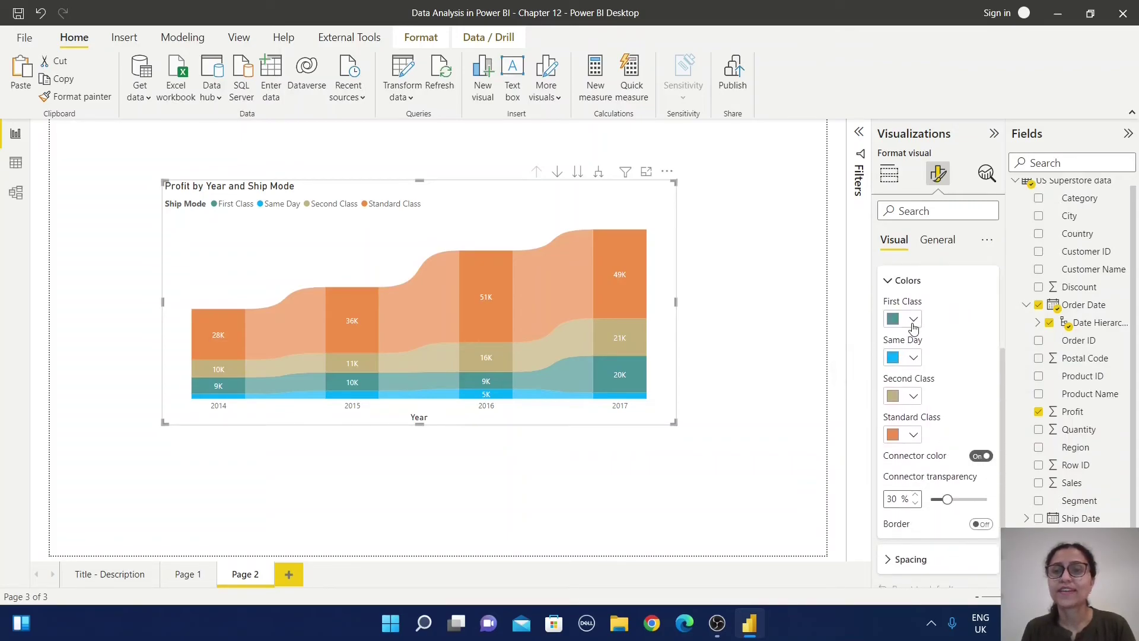
scroll(890, 291, up, 5)
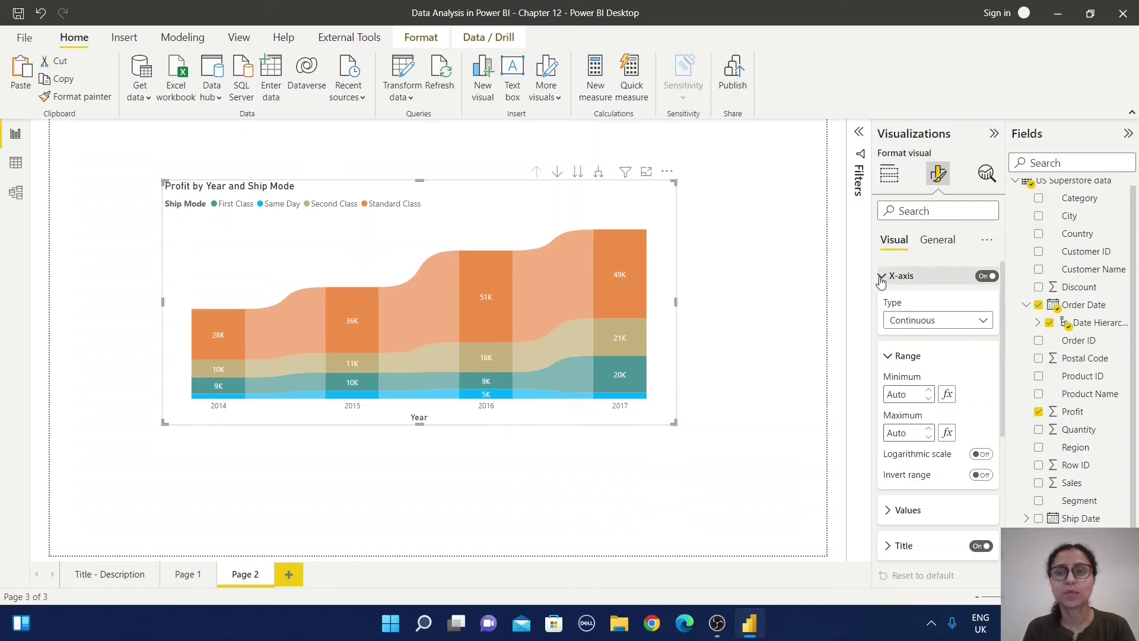
click(881, 279)
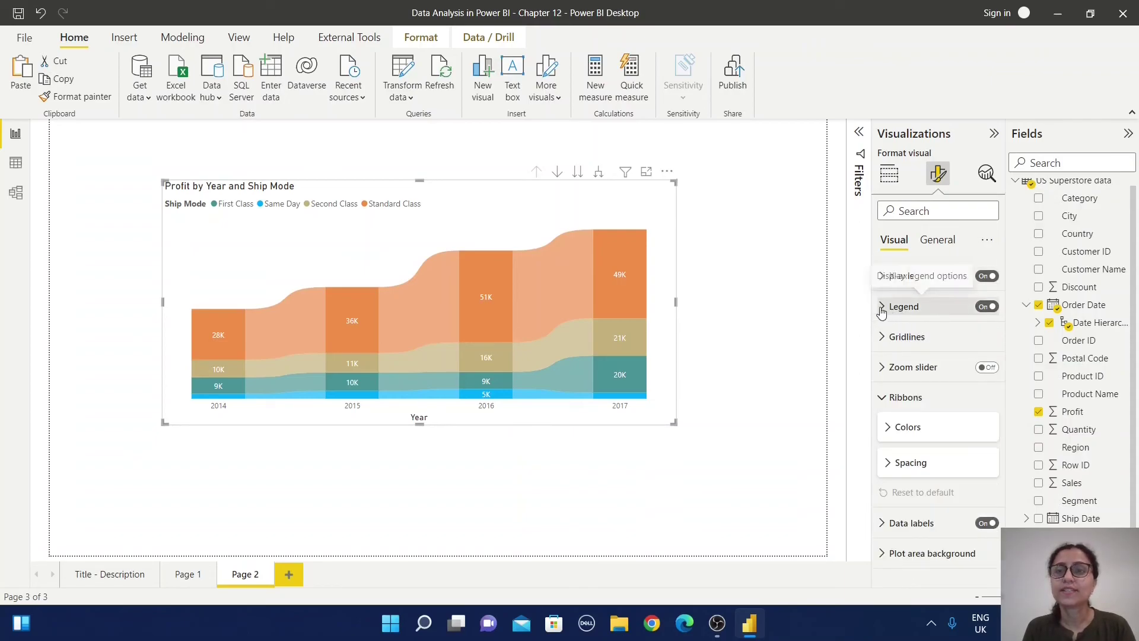
click(881, 307)
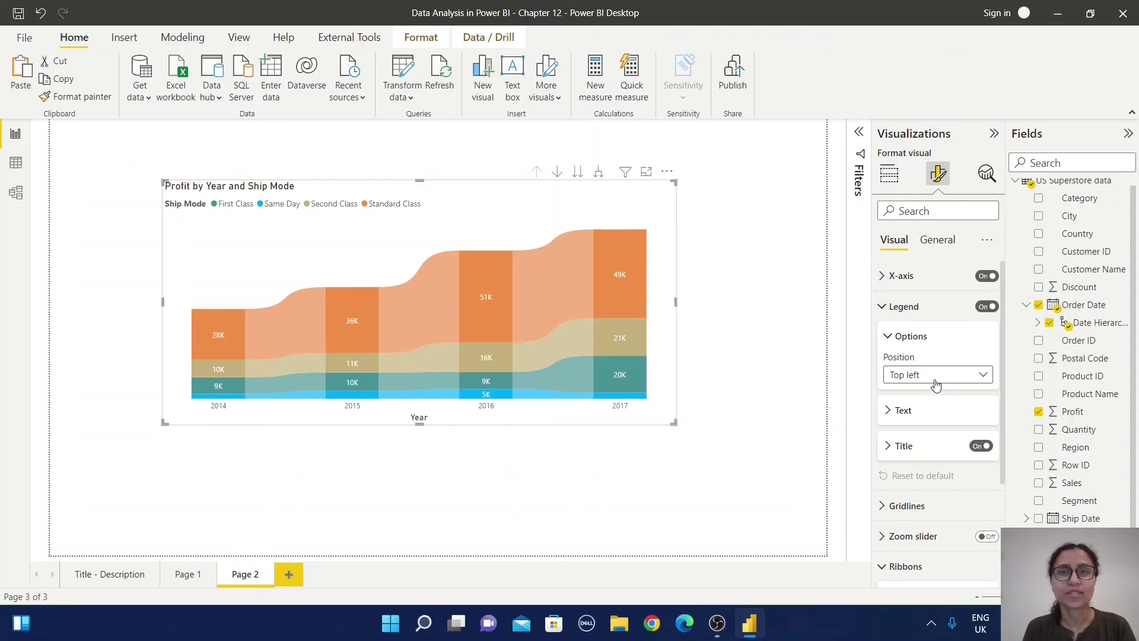
click(883, 307)
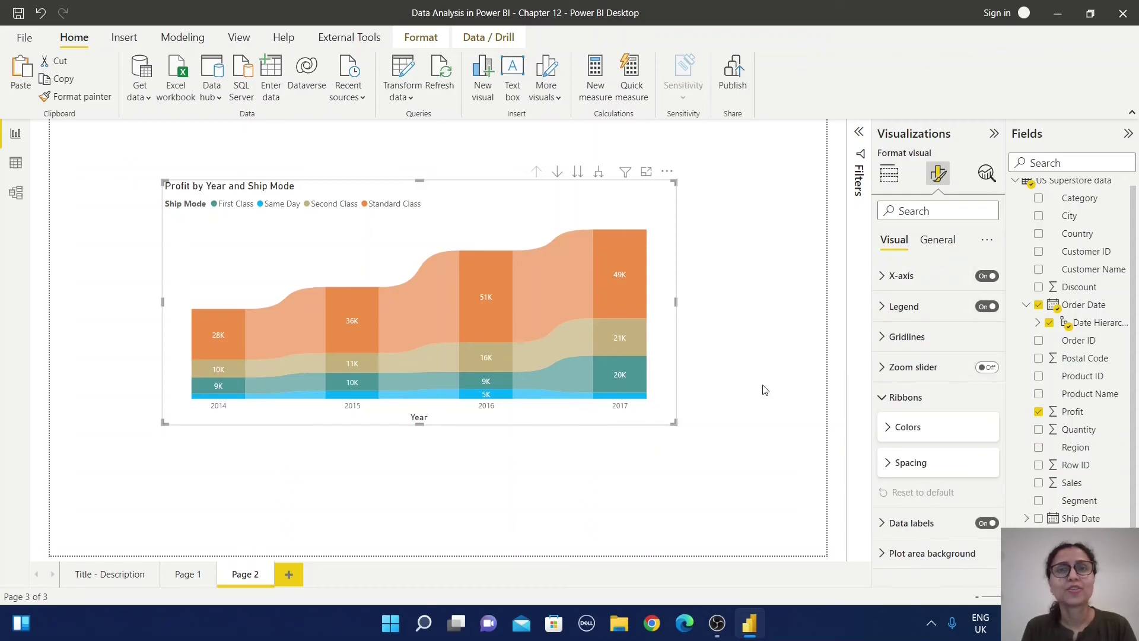